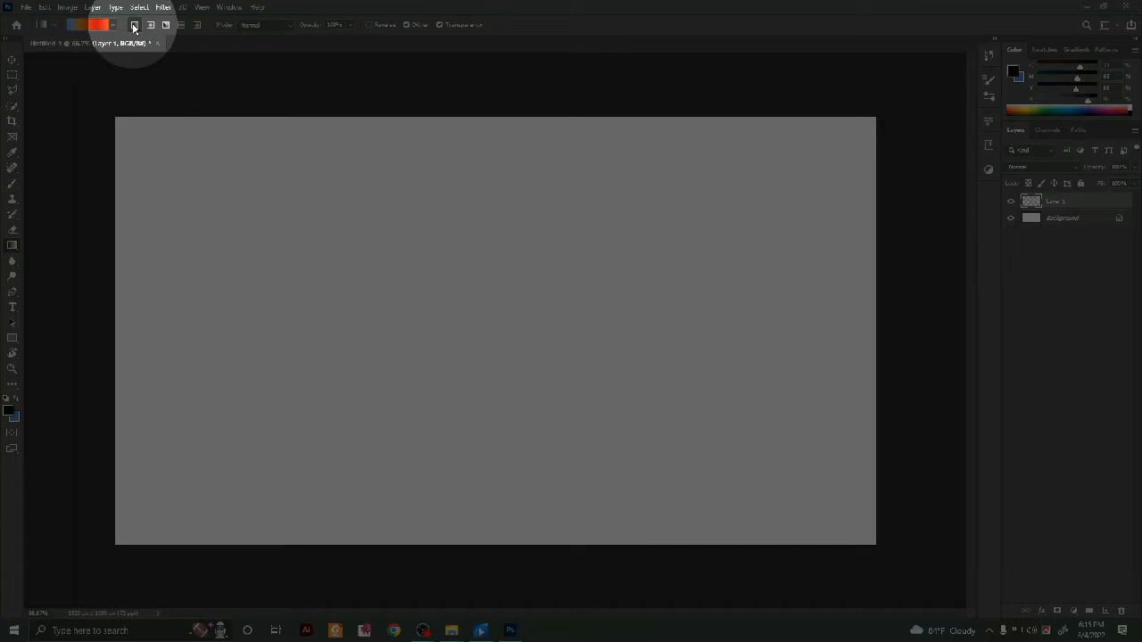
- Set the first color stop of the custom gradient to light blue #479ef6 and accept the edited gradient
click(89, 25)
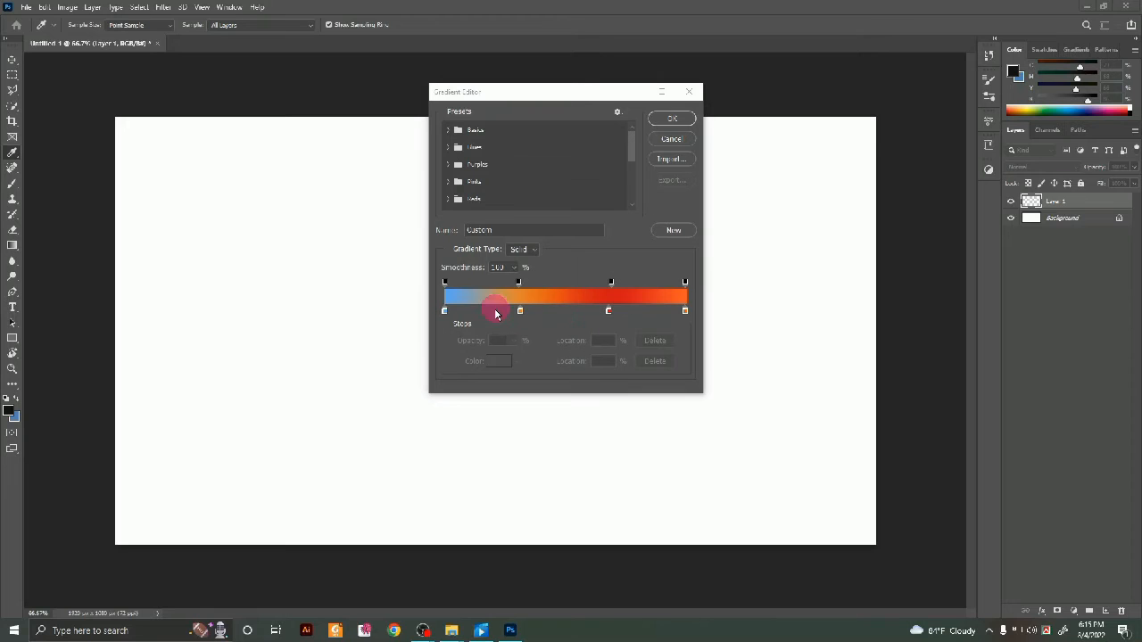
click(444, 311)
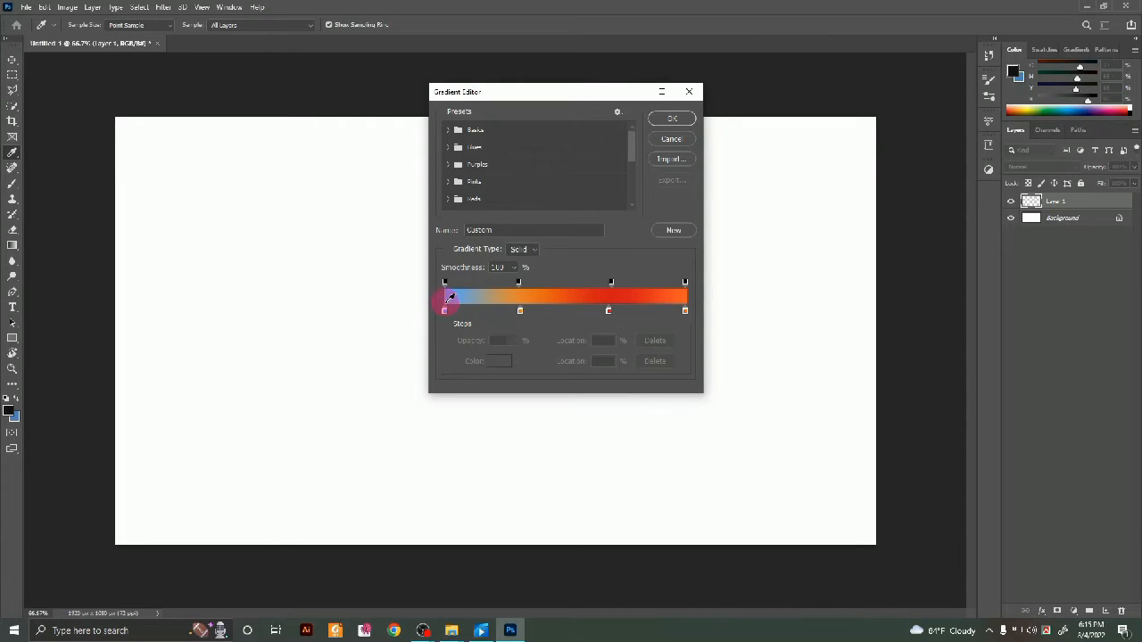
click(444, 311)
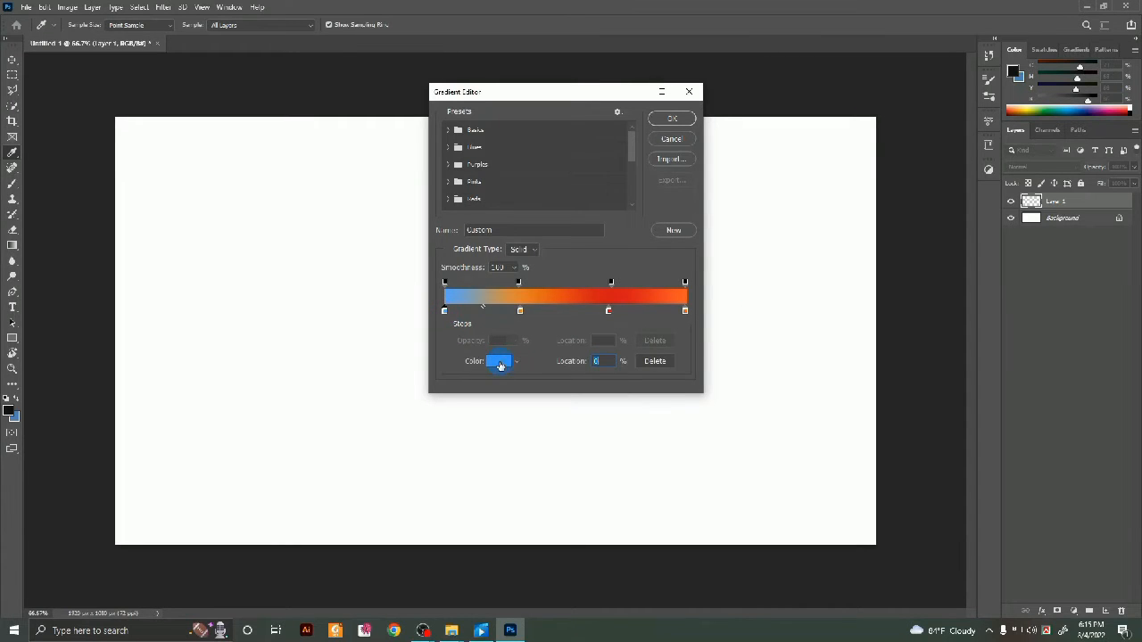
click(500, 362)
click(517, 146)
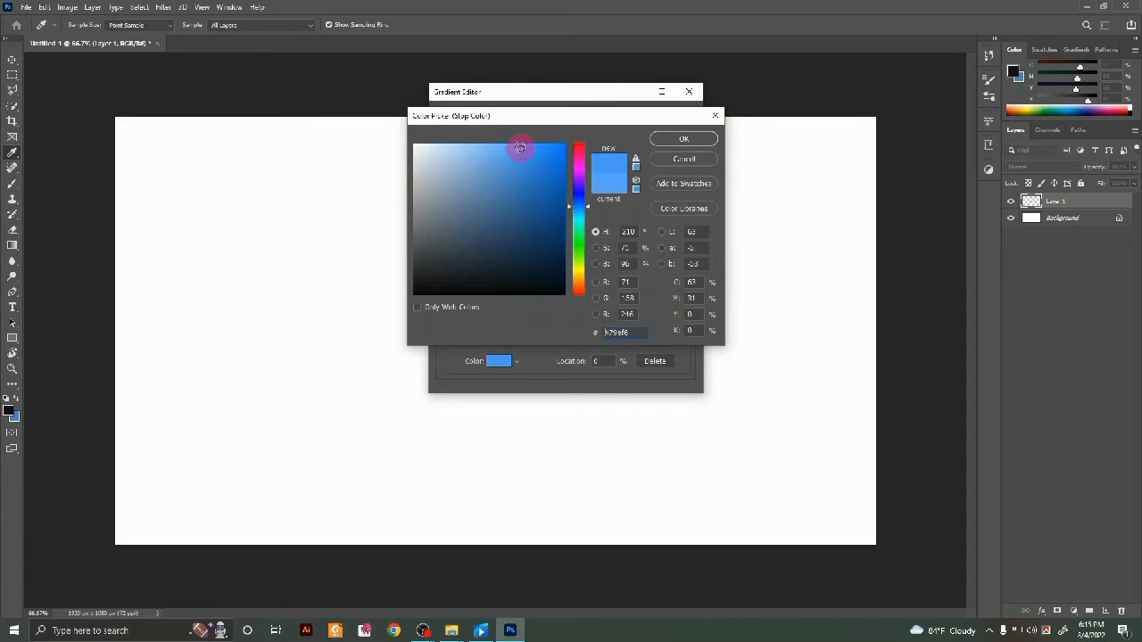
click(683, 140)
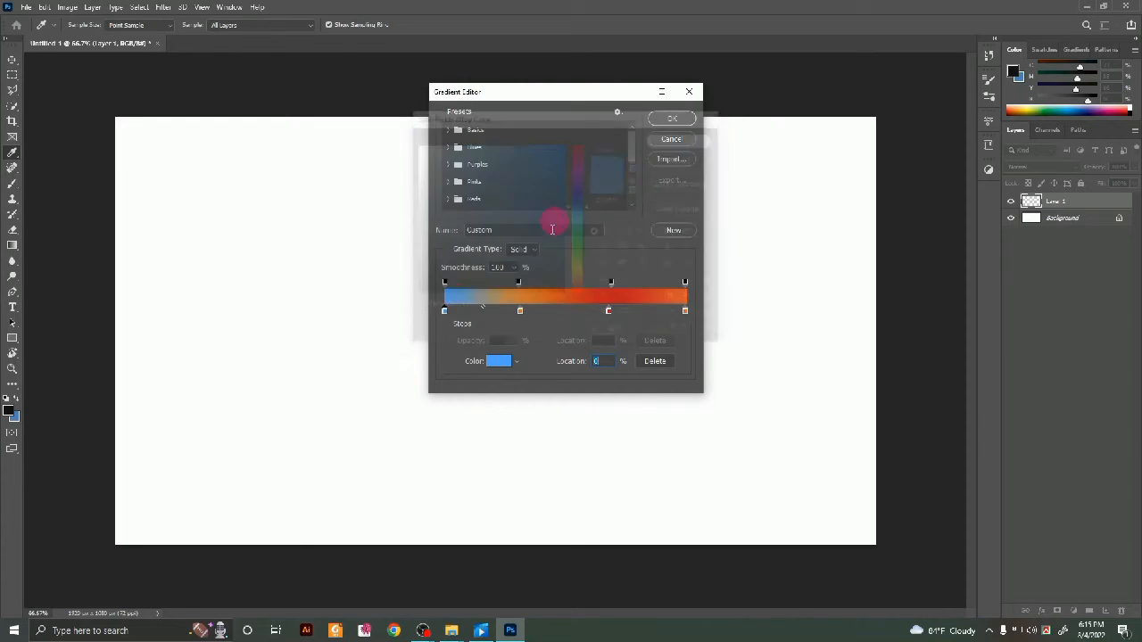
click(664, 120)
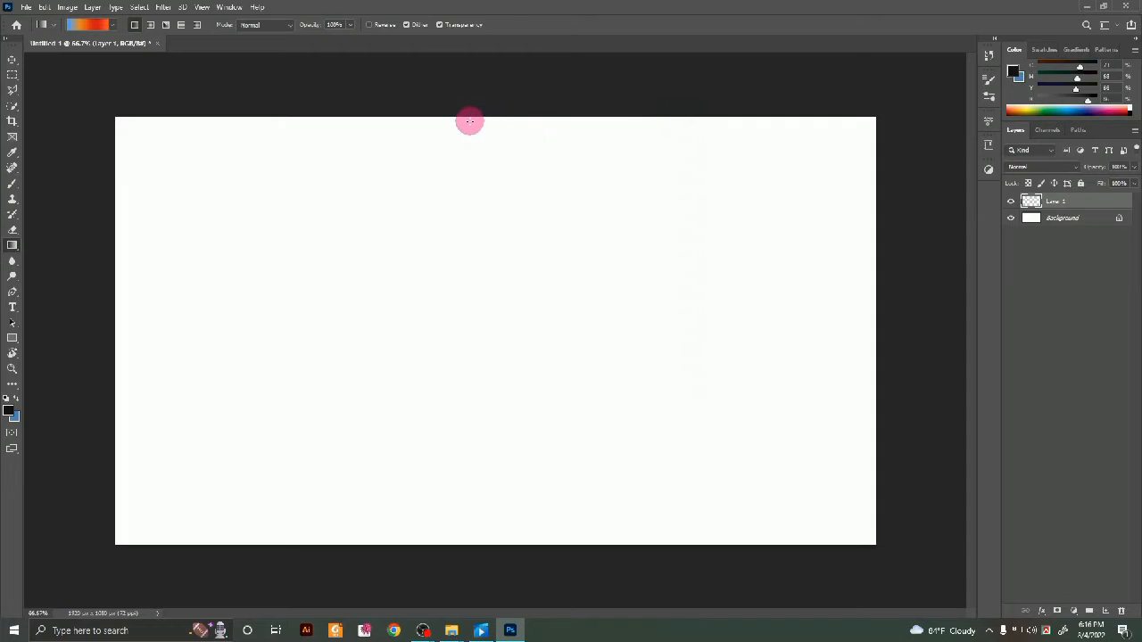
- Fill Layer 1 with the gradient vertically from the canvas's upper edge to its lower edge and apply a Gaussian Blur of about 4 pixels
mouse_move(470, 114)
mouse_down()
mouse_move(461, 308)
mouse_move(491, 523)
mouse_move(474, 538)
mouse_up()
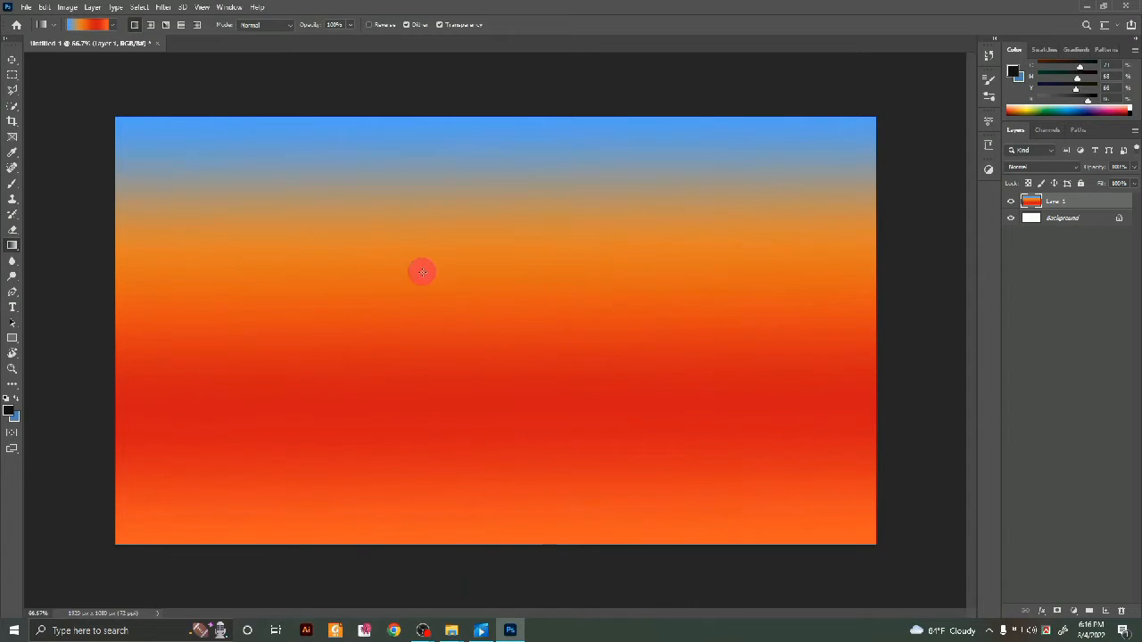
click(164, 11)
mouse_move(184, 160)
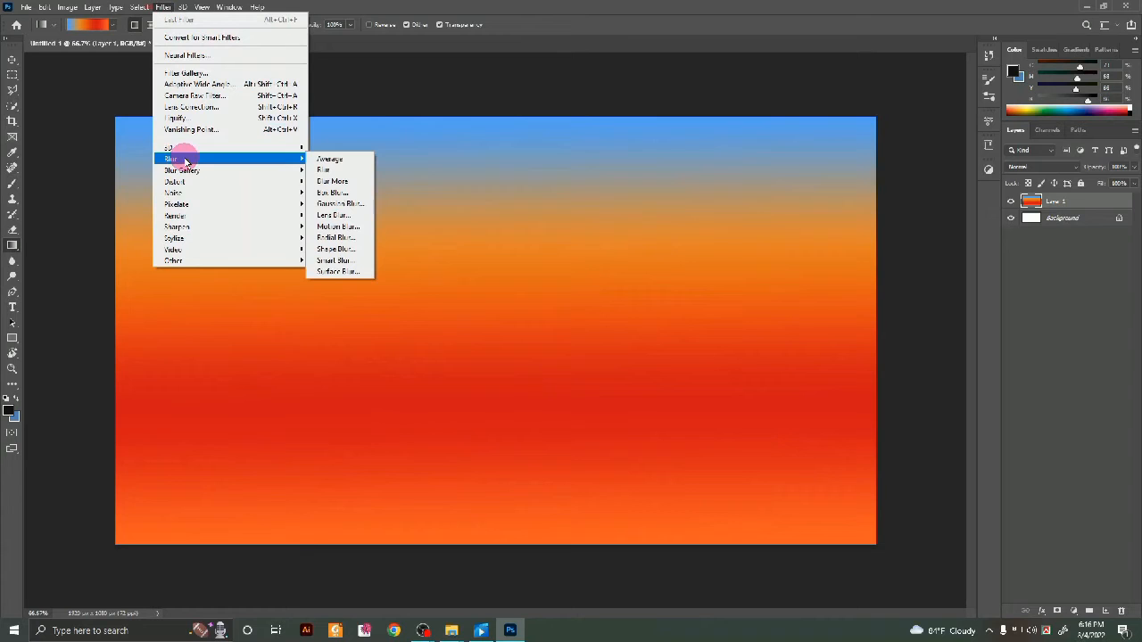
click(347, 206)
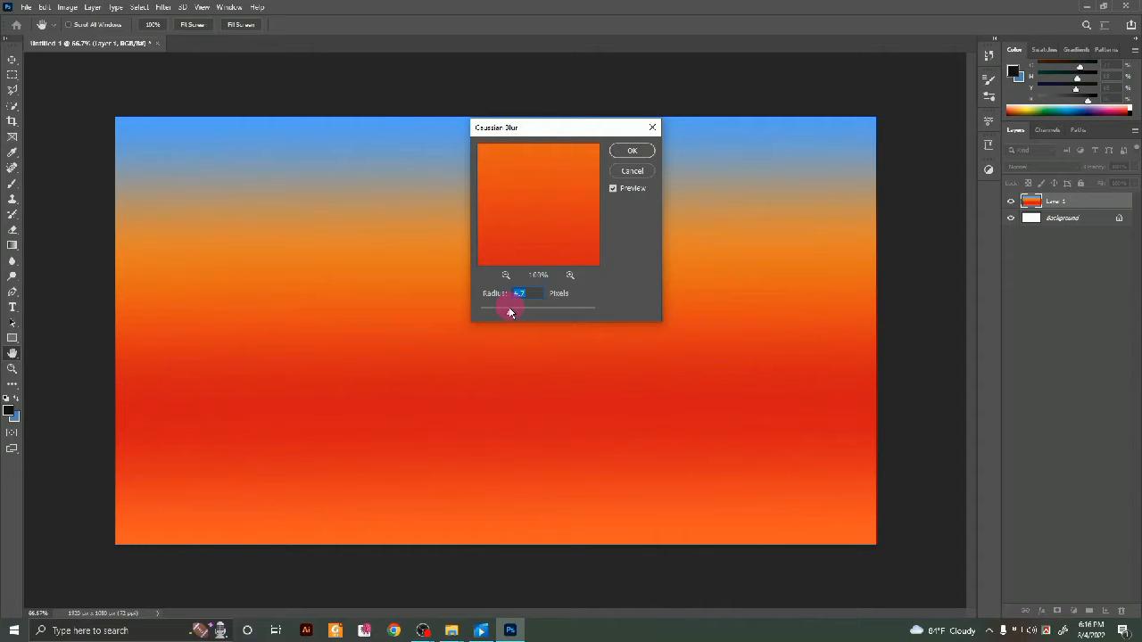
click(631, 152)
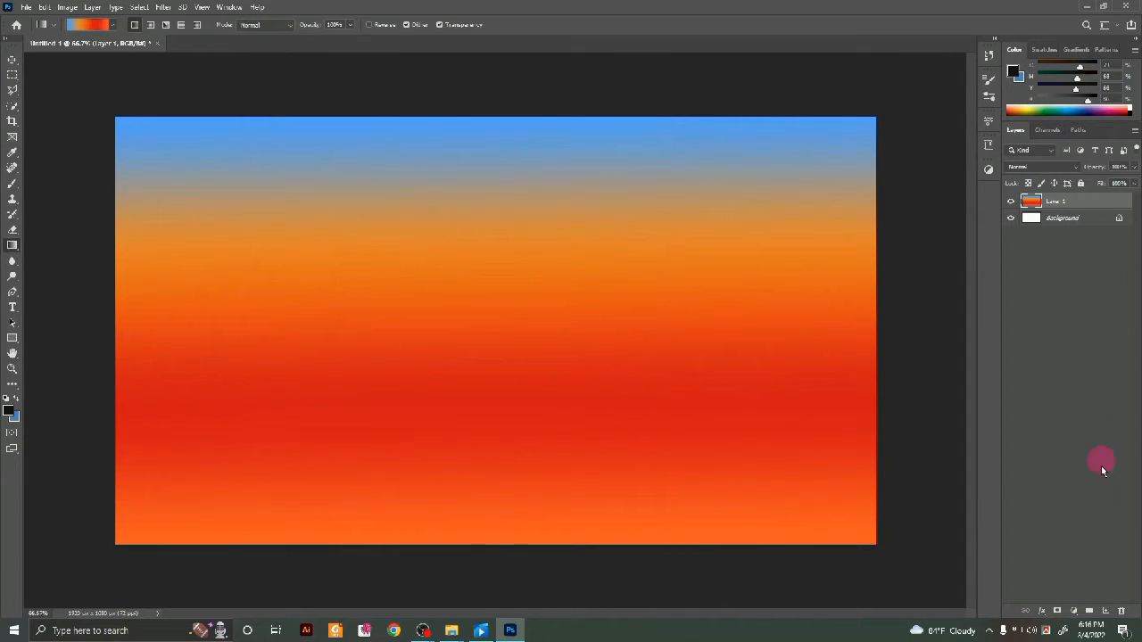
- Add a new layer and draw an ellipse about 300 × 370 px overlapping the middle of the canvas's lower edge
click(1106, 610)
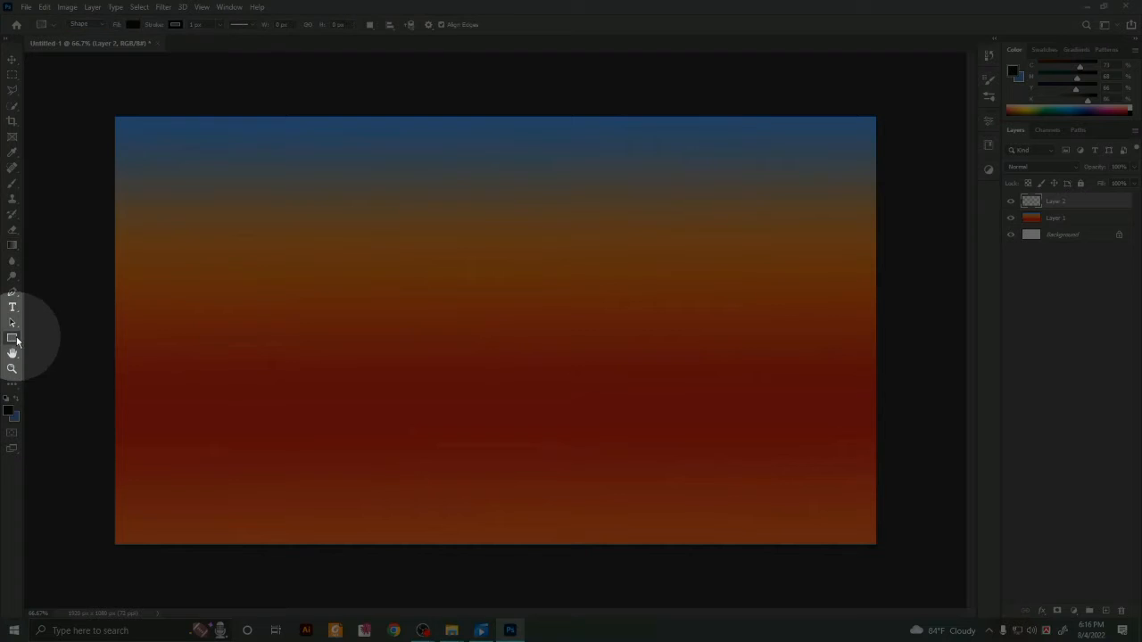
click(11, 339)
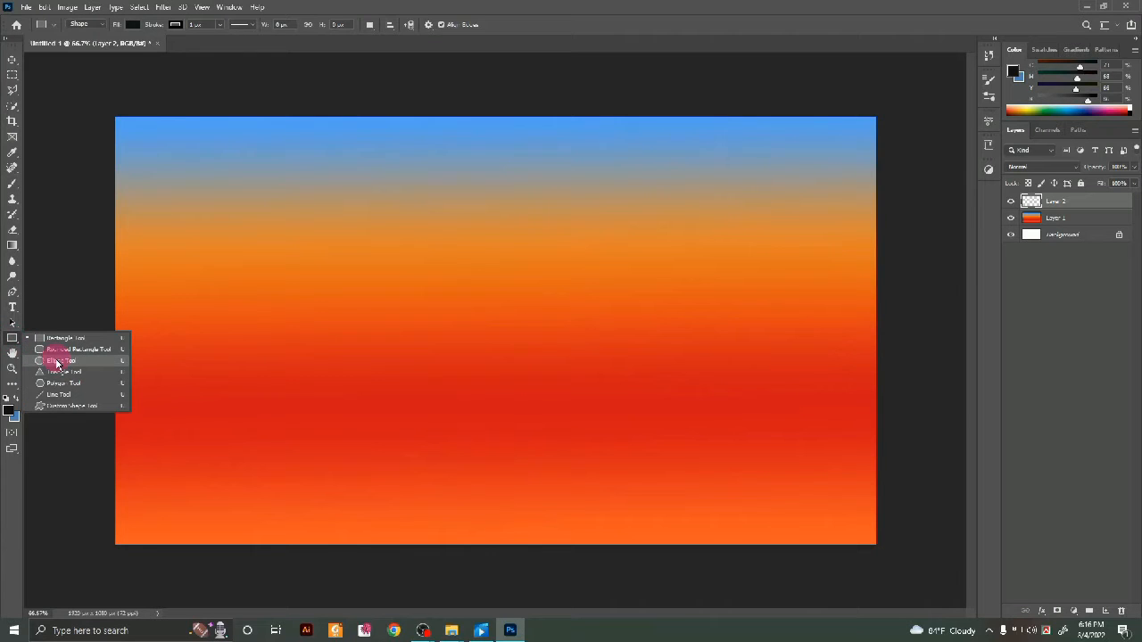
click(56, 362)
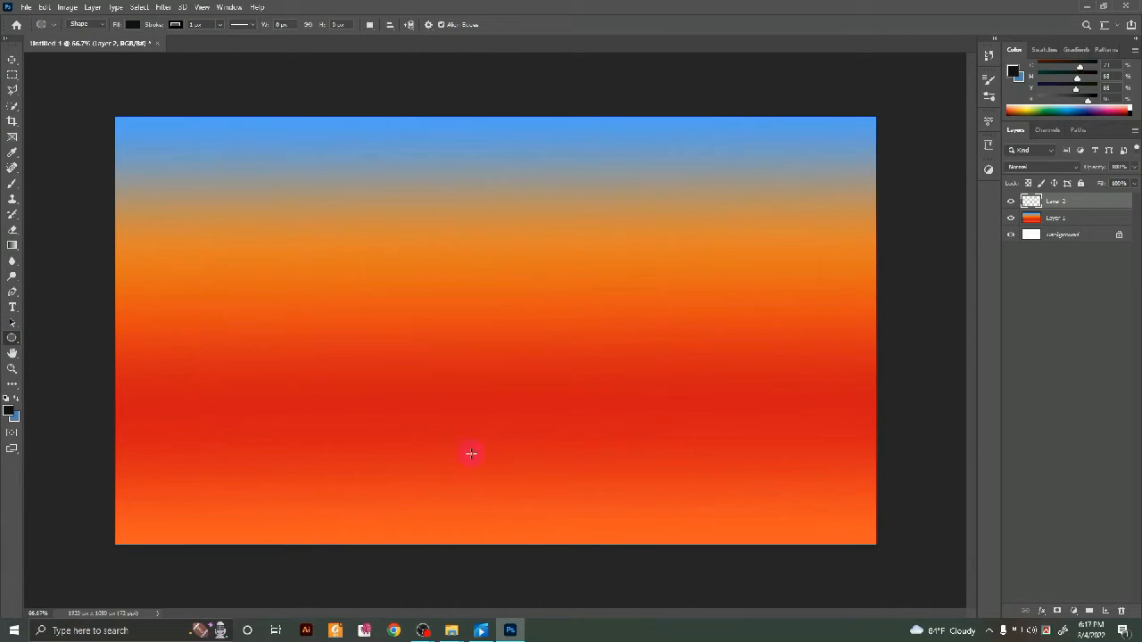
drag(461, 419, 576, 564)
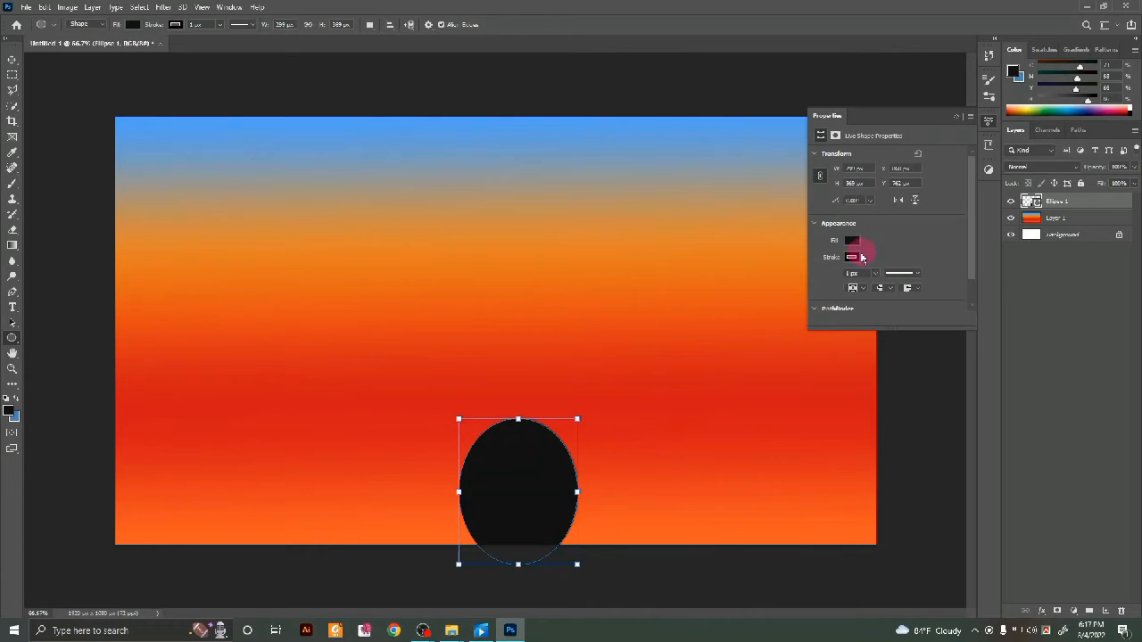
- Remove the ellipse's stroke and switch its fill to a gradient
click(854, 257)
click(827, 284)
click(851, 240)
click(887, 312)
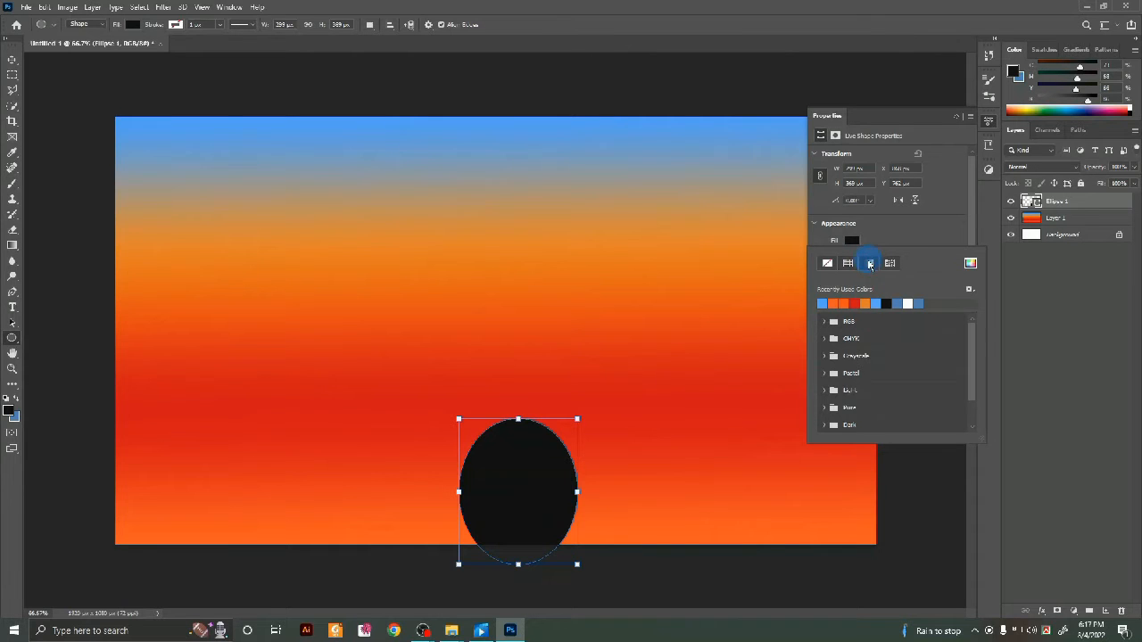
click(870, 264)
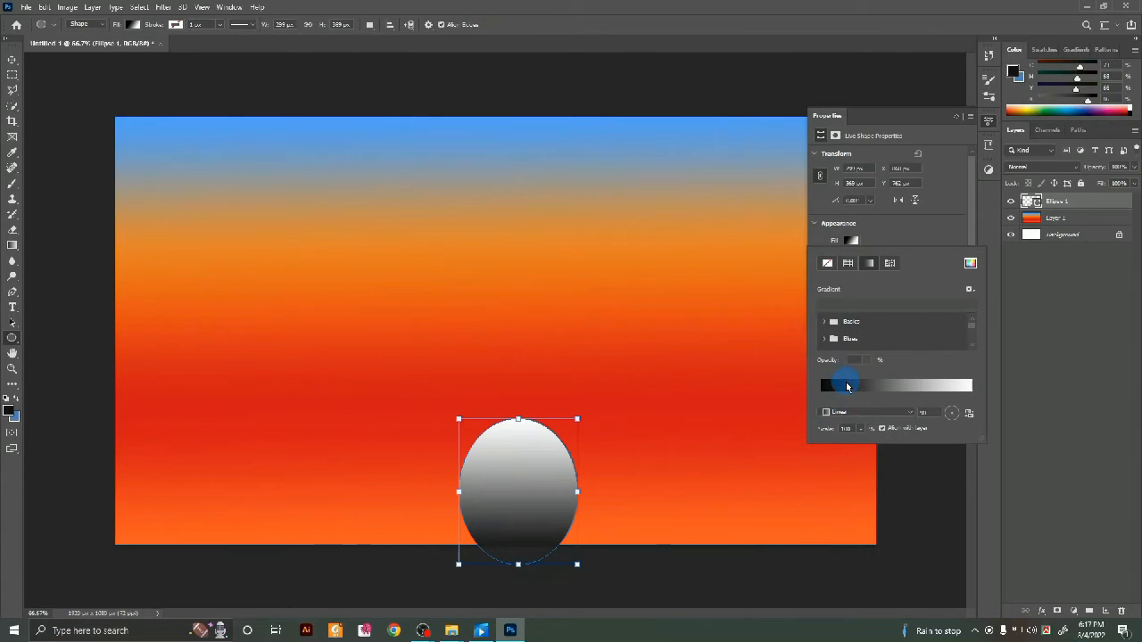
- Change the black color stop of the ellipse's gradient fill to bright yellow
click(847, 386)
click(445, 310)
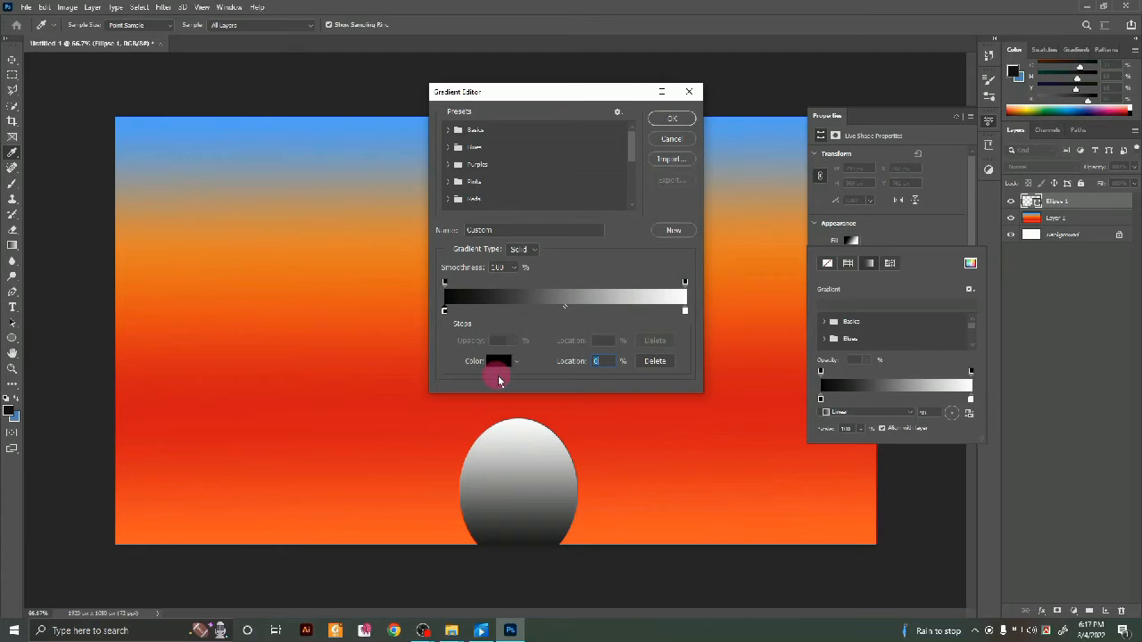
click(498, 375)
click(547, 146)
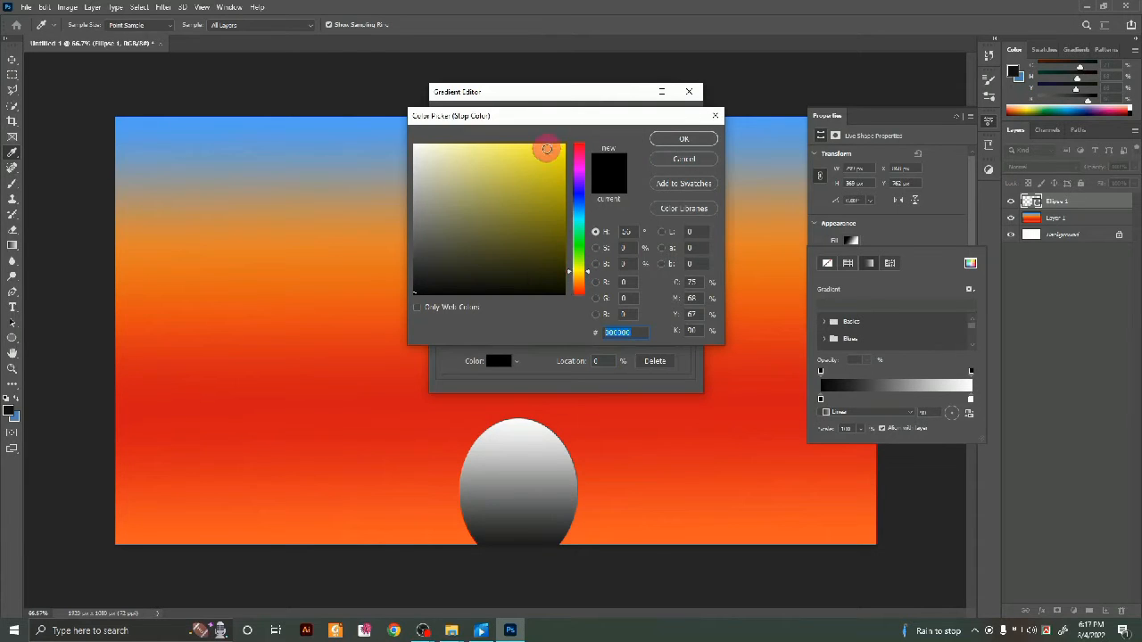
click(681, 140)
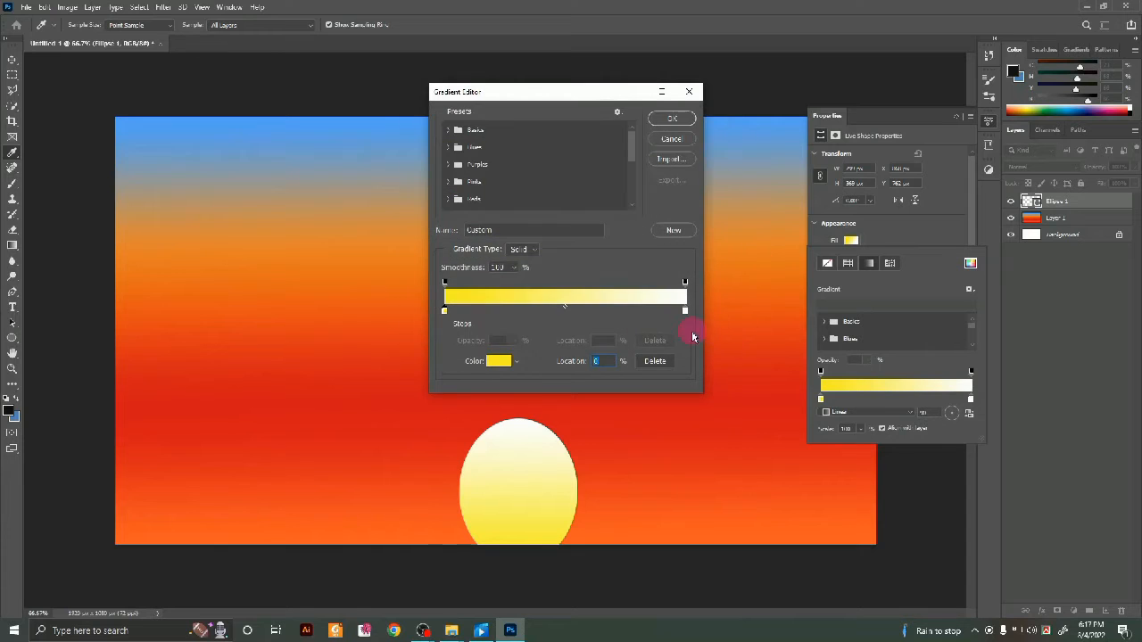
- Delete the white color stop from the ellipse's gradient and accept the all-yellow fill
click(684, 310)
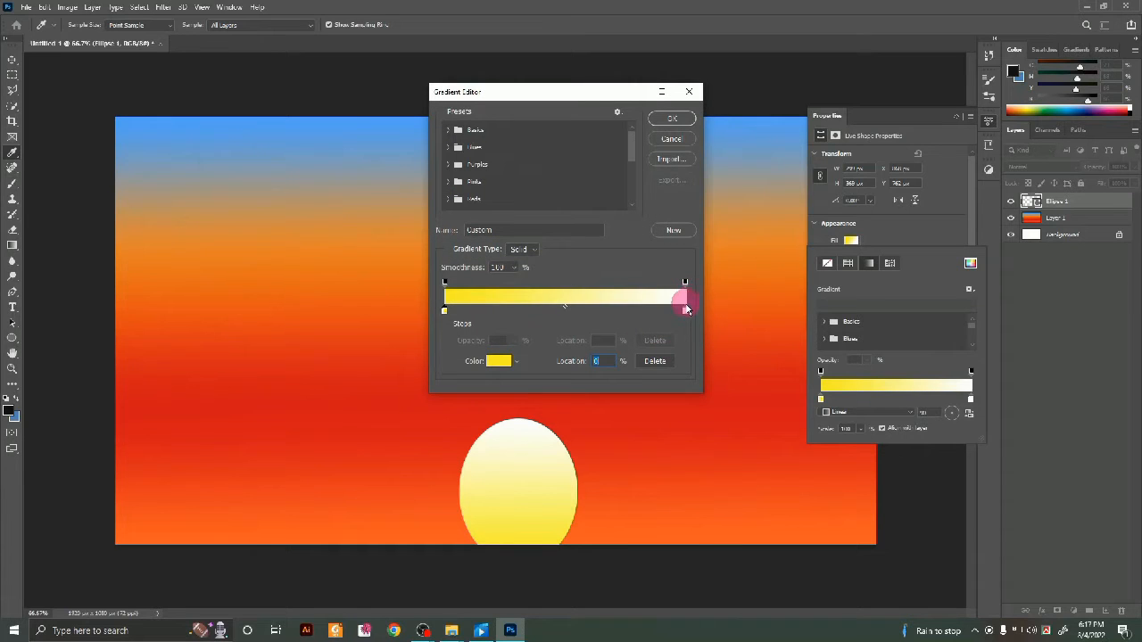
click(656, 361)
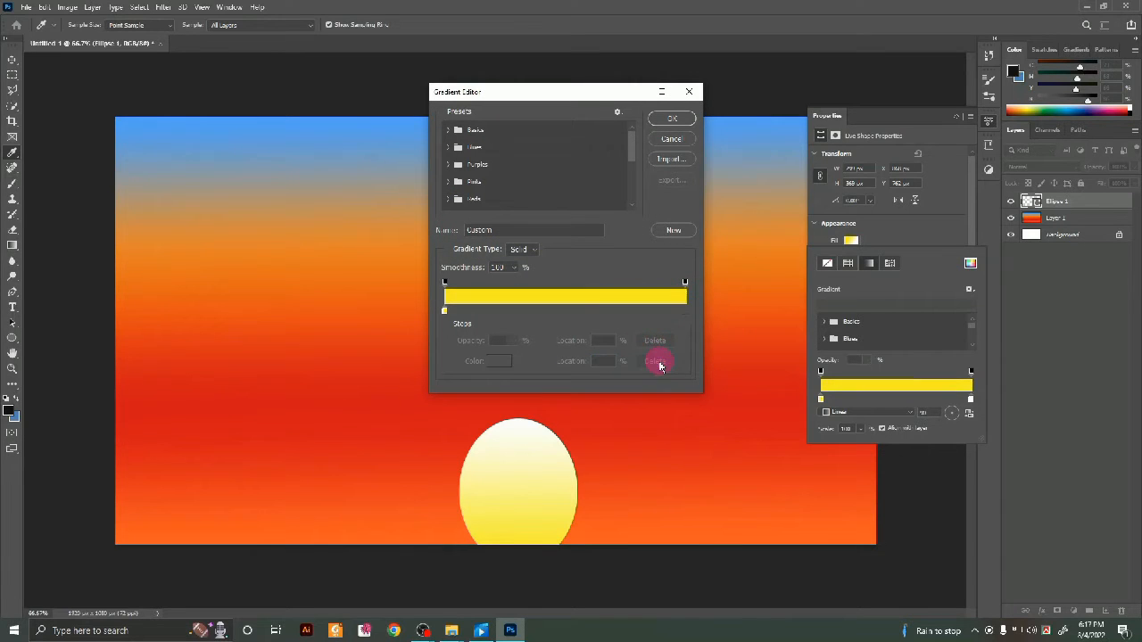
click(675, 122)
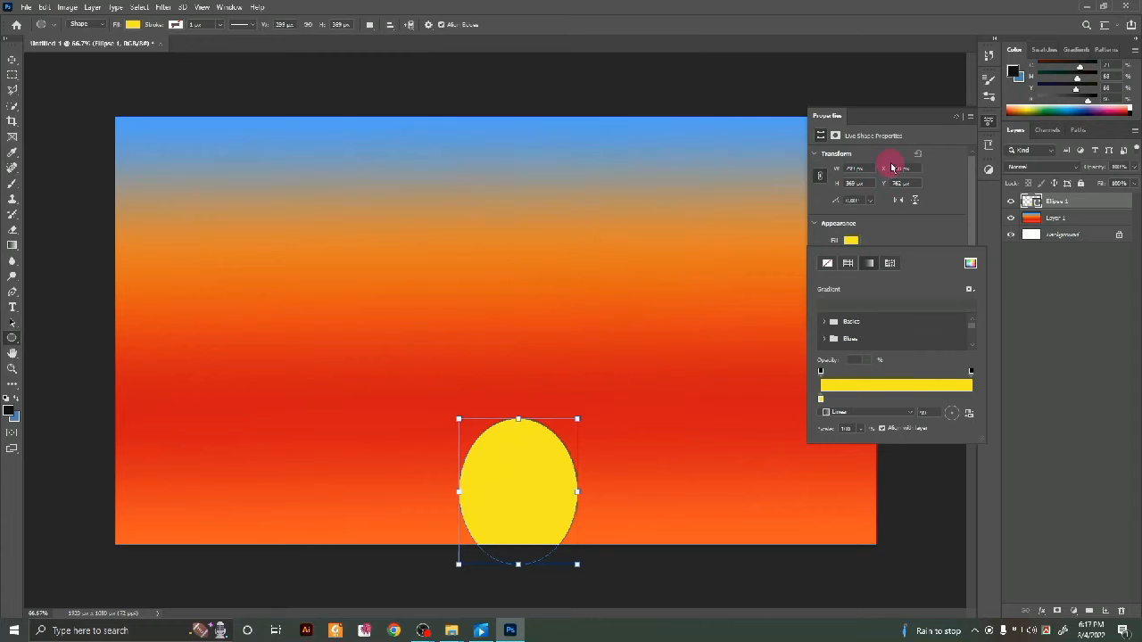
click(957, 119)
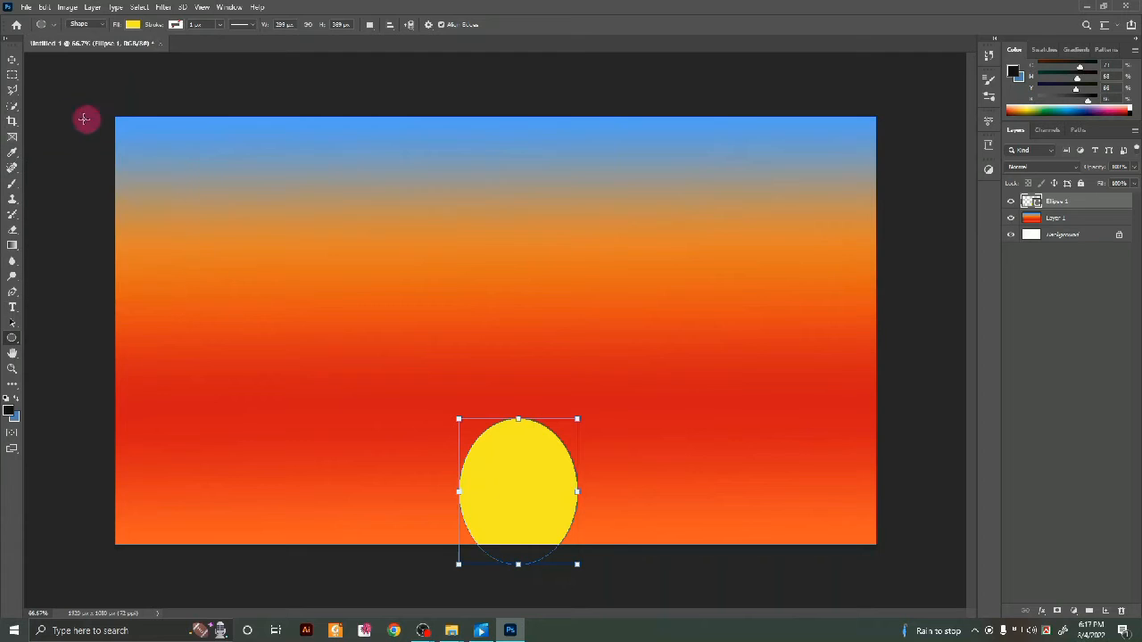
- Move the yellow ellipse slightly left and down so it sits lower at the canvas's bottom edge
click(13, 60)
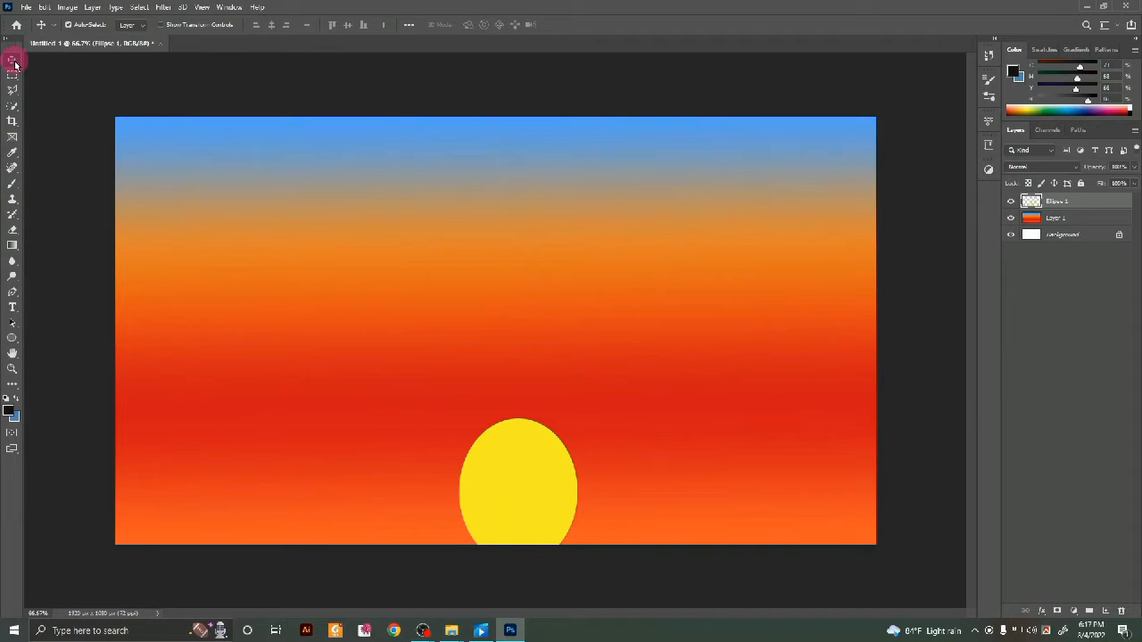
drag(498, 456, 497, 450)
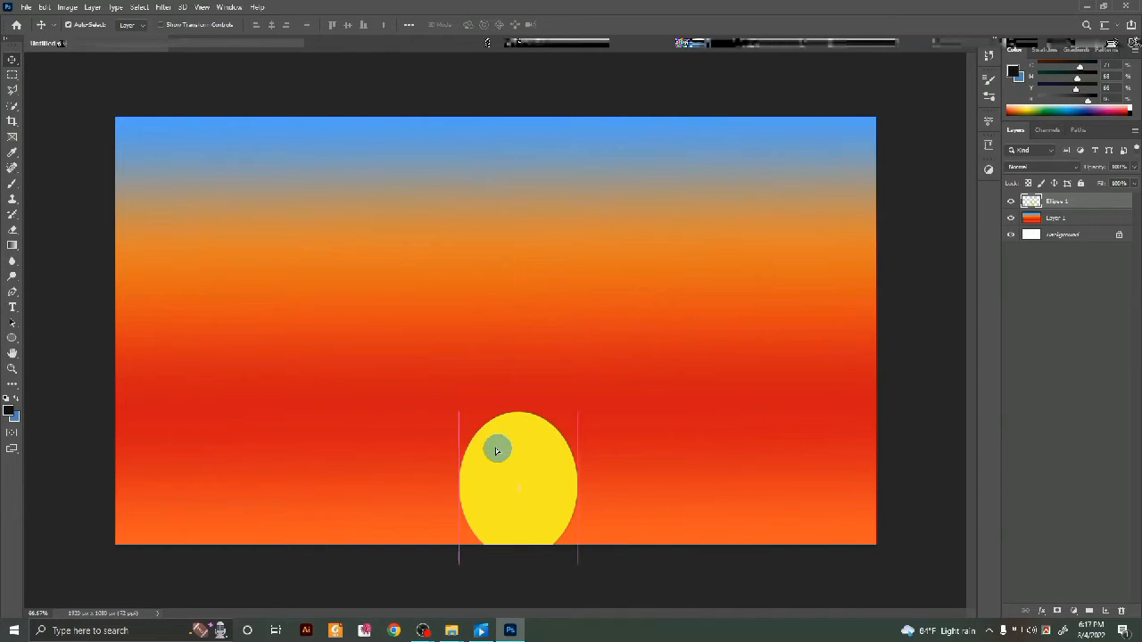
drag(496, 450, 464, 477)
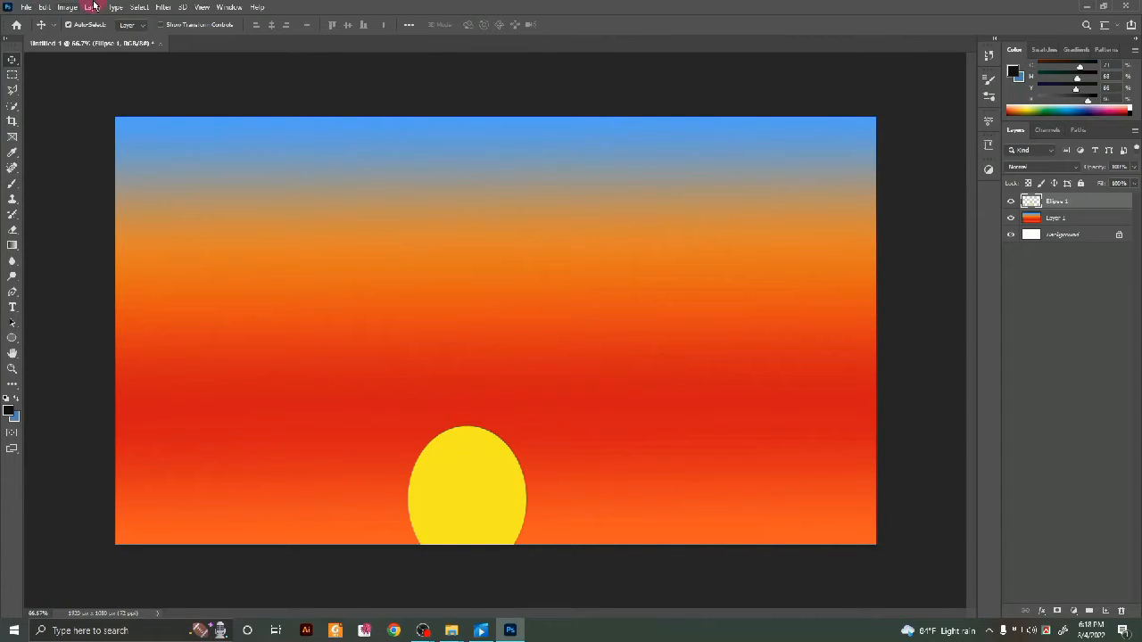
- Soften the yellow ellipse with a Gaussian Blur of about 11 pixels
click(162, 7)
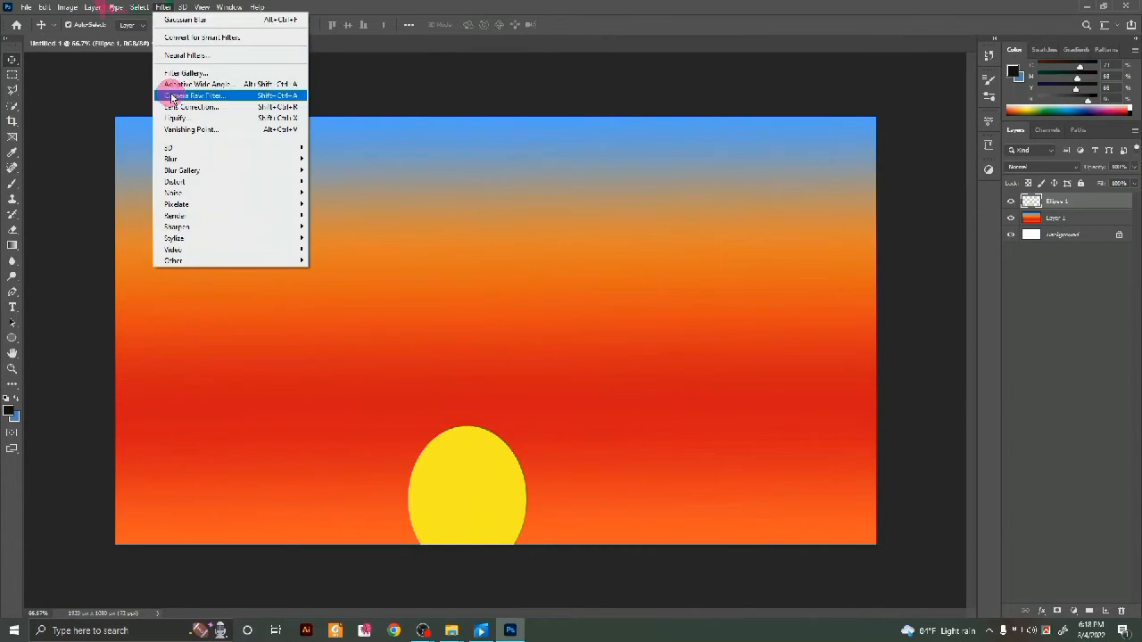
mouse_move(171, 172)
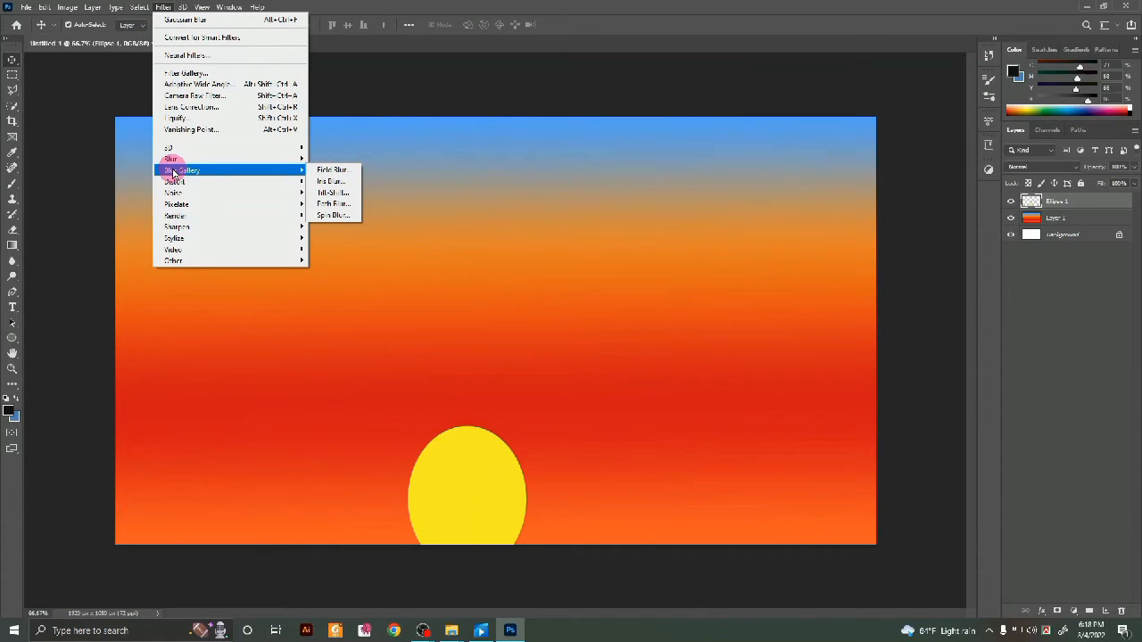
click(339, 204)
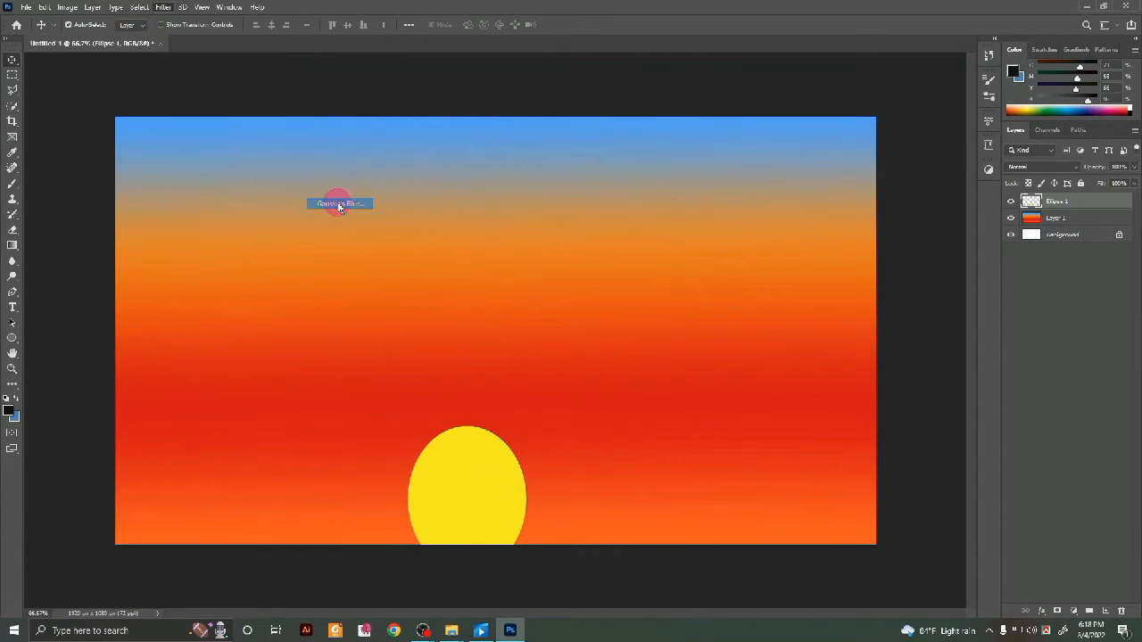
drag(524, 312, 534, 313)
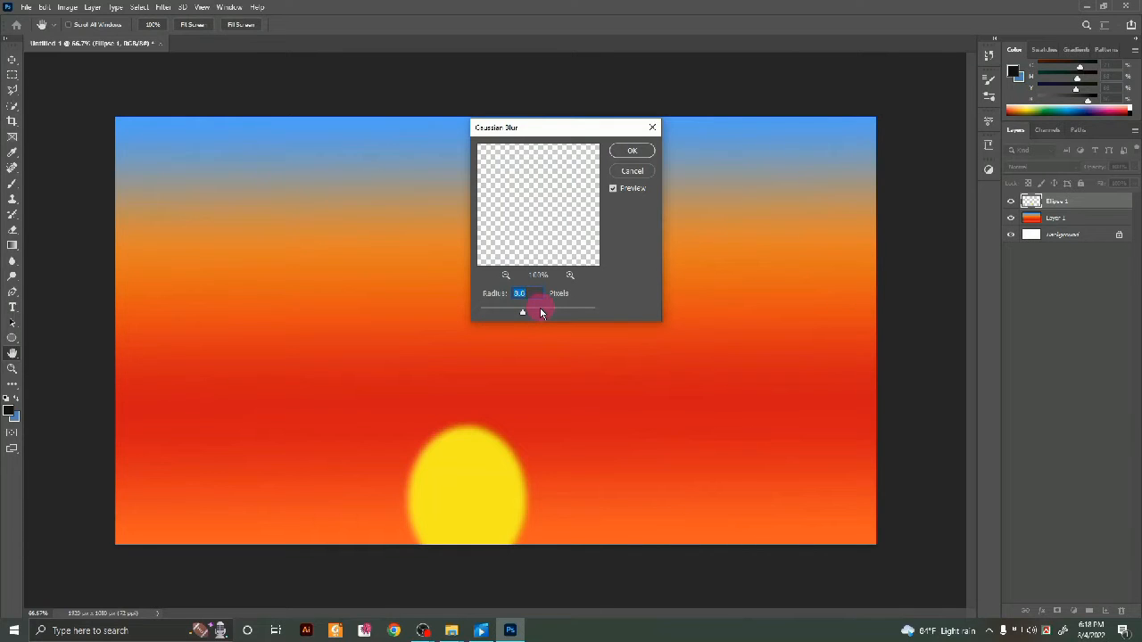
drag(533, 314, 529, 312)
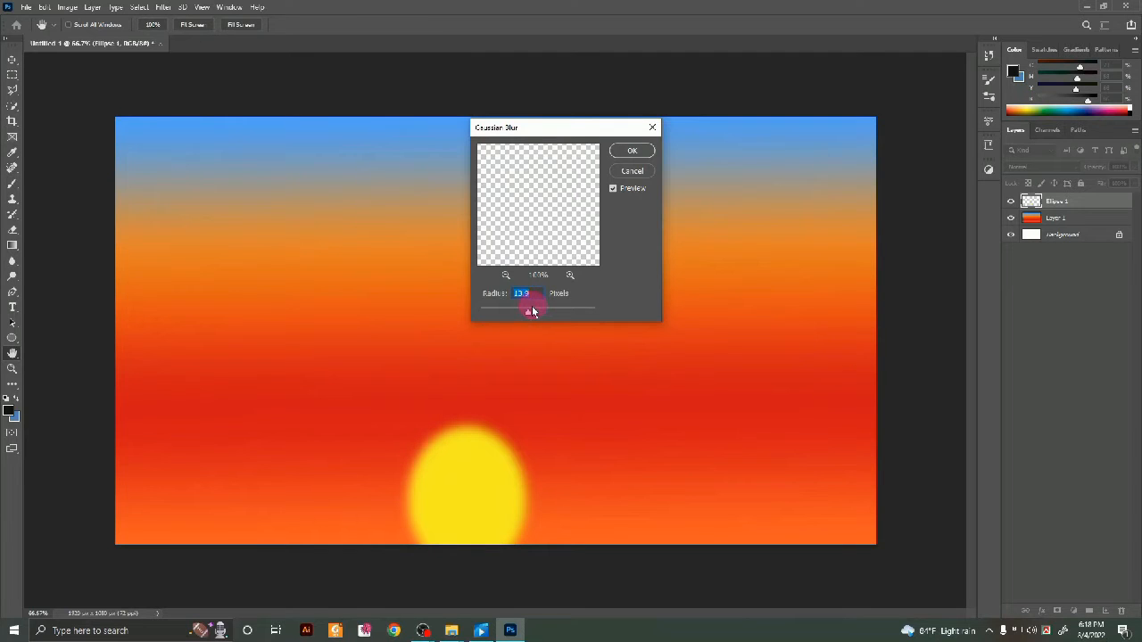
click(639, 157)
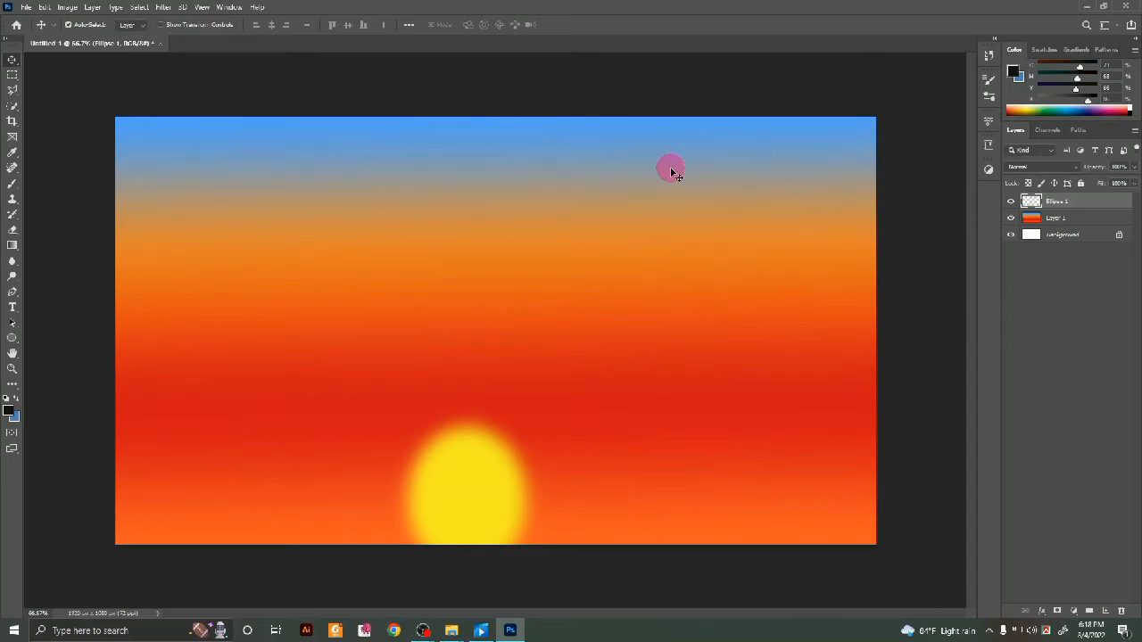
- Add a new layer and draw a second ellipse about 260 × 270 px over the lower right part of the blurred sun
click(1105, 611)
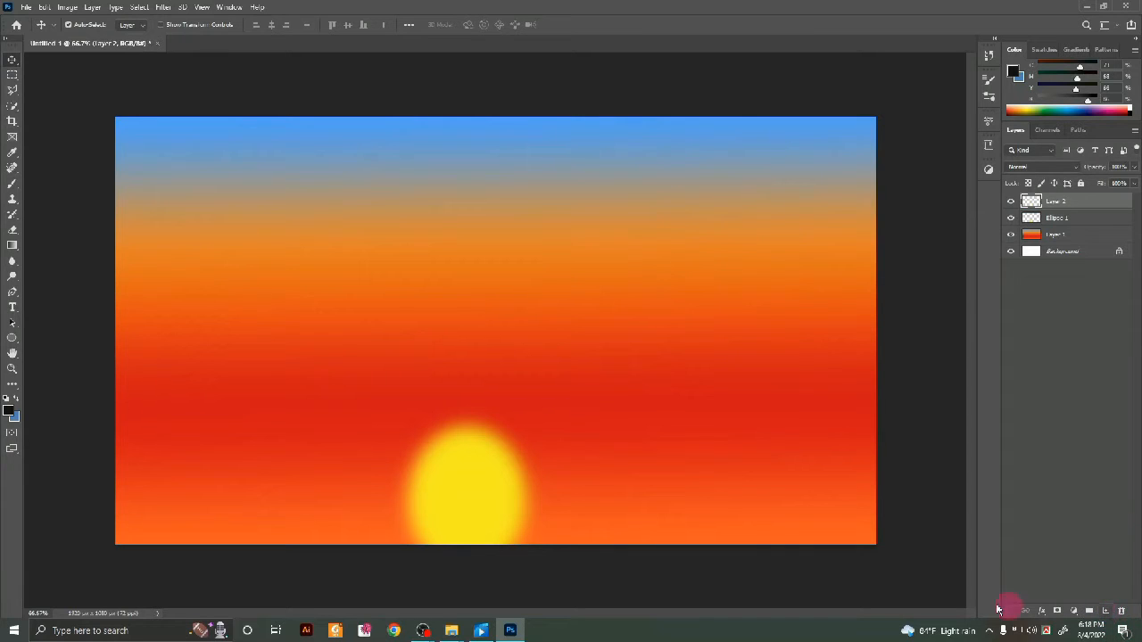
click(12, 339)
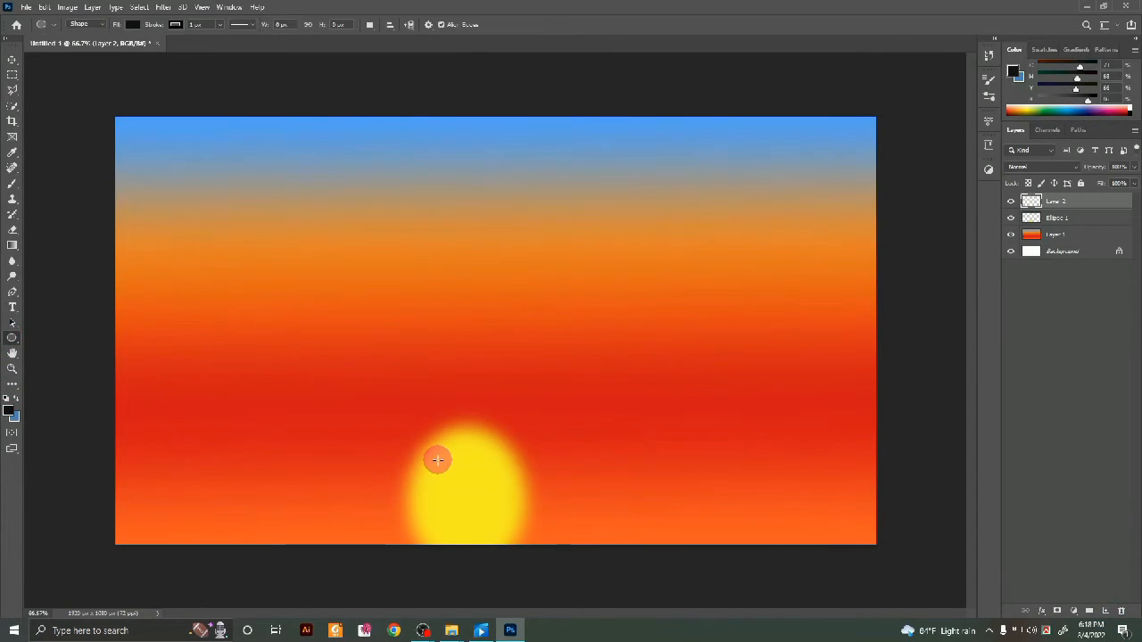
drag(434, 456, 536, 562)
- Remove the second ellipse's stroke and change its fill from the recent colors to white
click(850, 258)
click(827, 280)
click(851, 241)
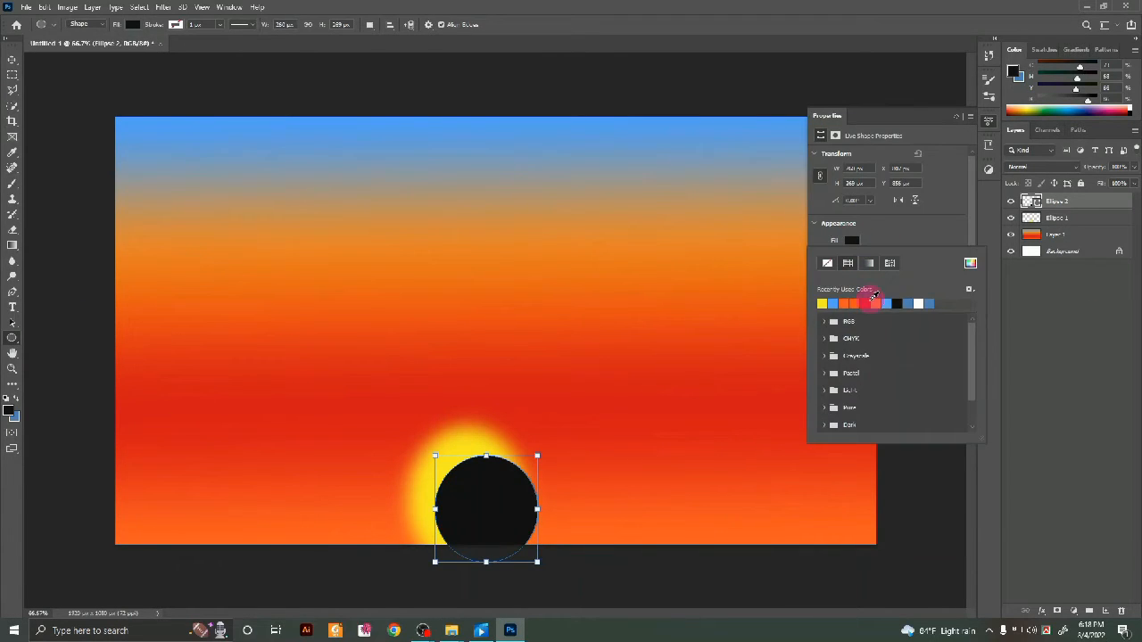
click(917, 303)
click(955, 114)
click(955, 114)
- Center the white ellipse over the yellow sun and soften its edge slightly with a Gaussian Blur
key(v)
drag(484, 497, 469, 492)
click(163, 7)
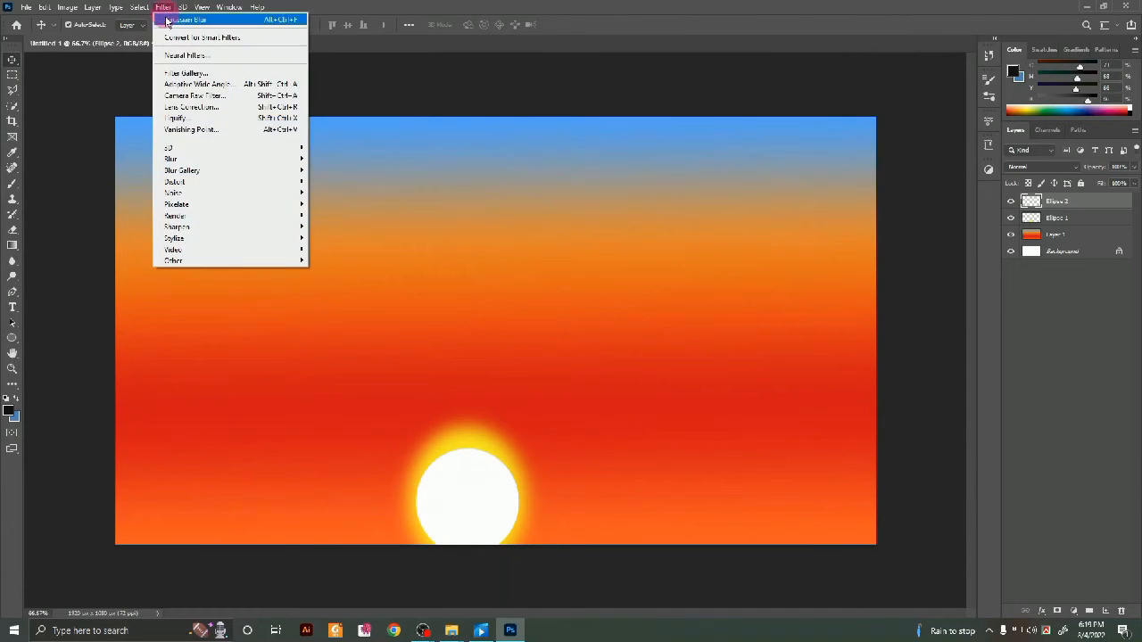
mouse_move(211, 165)
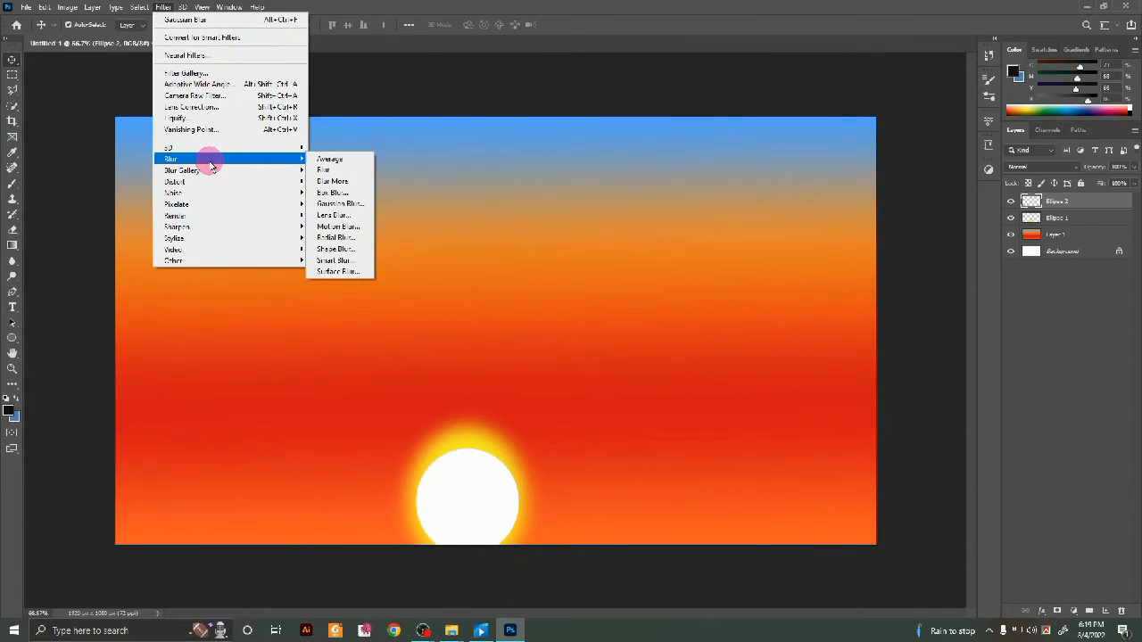
click(337, 204)
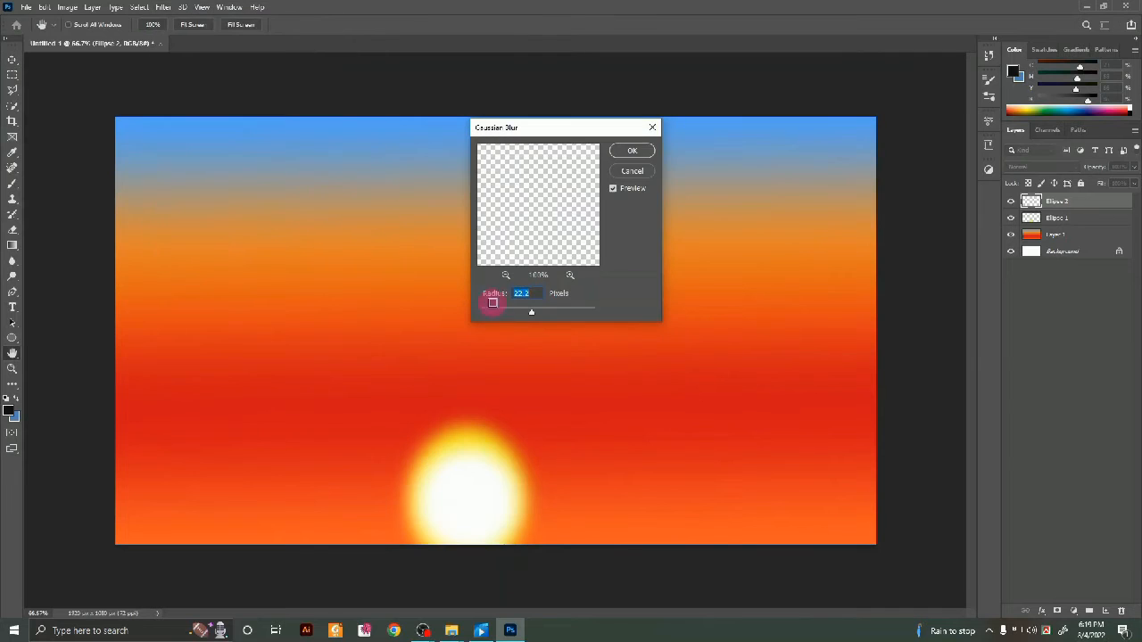
drag(518, 311, 515, 315)
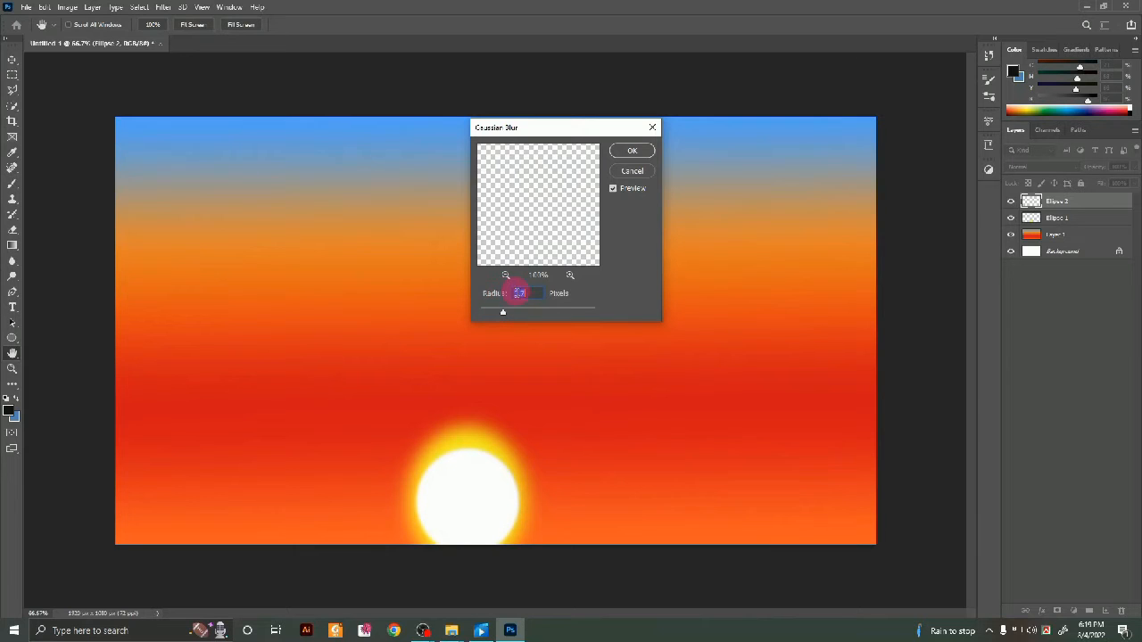
drag(501, 312, 501, 313)
click(641, 149)
- Paint a black butterfly body with upper and lower wing outlines in side view above the sun using the Brush
click(13, 183)
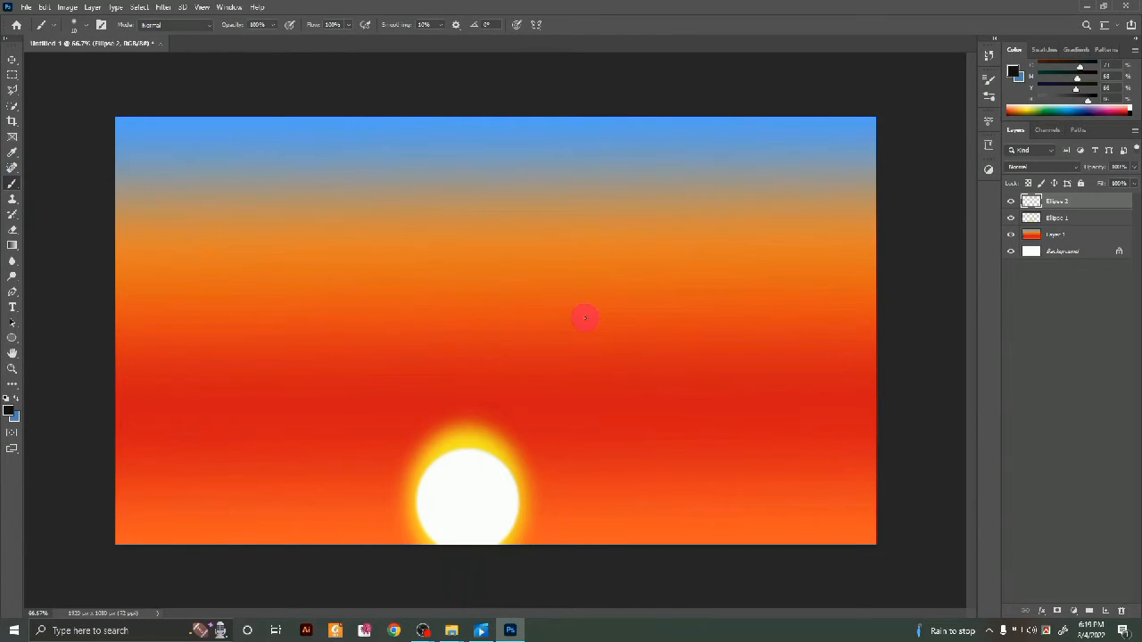
key(ctrl+plus)
key(ctrl+plus)
drag(603, 321, 533, 390)
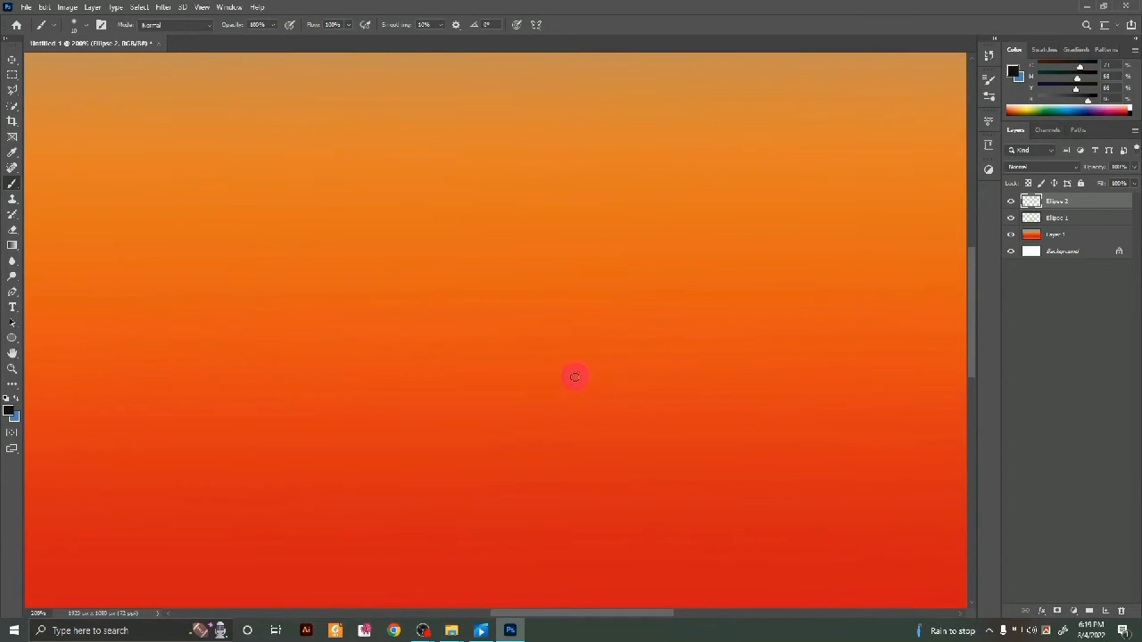
mouse_move(560, 354)
mouse_down()
mouse_move(583, 408)
mouse_move(555, 338)
mouse_move(570, 350)
mouse_move(550, 328)
mouse_move(563, 363)
mouse_move(562, 337)
mouse_move(569, 347)
mouse_move(551, 337)
mouse_move(578, 395)
mouse_move(581, 381)
mouse_move(573, 397)
mouse_move(576, 362)
mouse_move(565, 340)
mouse_move(577, 401)
mouse_move(561, 337)
mouse_move(624, 259)
mouse_move(625, 337)
mouse_move(577, 357)
mouse_move(598, 351)
mouse_move(636, 376)
mouse_move(585, 415)
mouse_up()
mouse_move(621, 257)
mouse_down()
mouse_move(630, 297)
mouse_move(611, 351)
mouse_move(635, 262)
mouse_move(605, 247)
mouse_move(551, 326)
mouse_move(561, 333)
mouse_move(594, 262)
mouse_move(630, 241)
mouse_move(594, 265)
mouse_move(636, 264)
mouse_move(651, 332)
mouse_move(581, 348)
mouse_move(639, 360)
mouse_move(584, 411)
mouse_move(615, 416)
mouse_move(633, 362)
mouse_up()
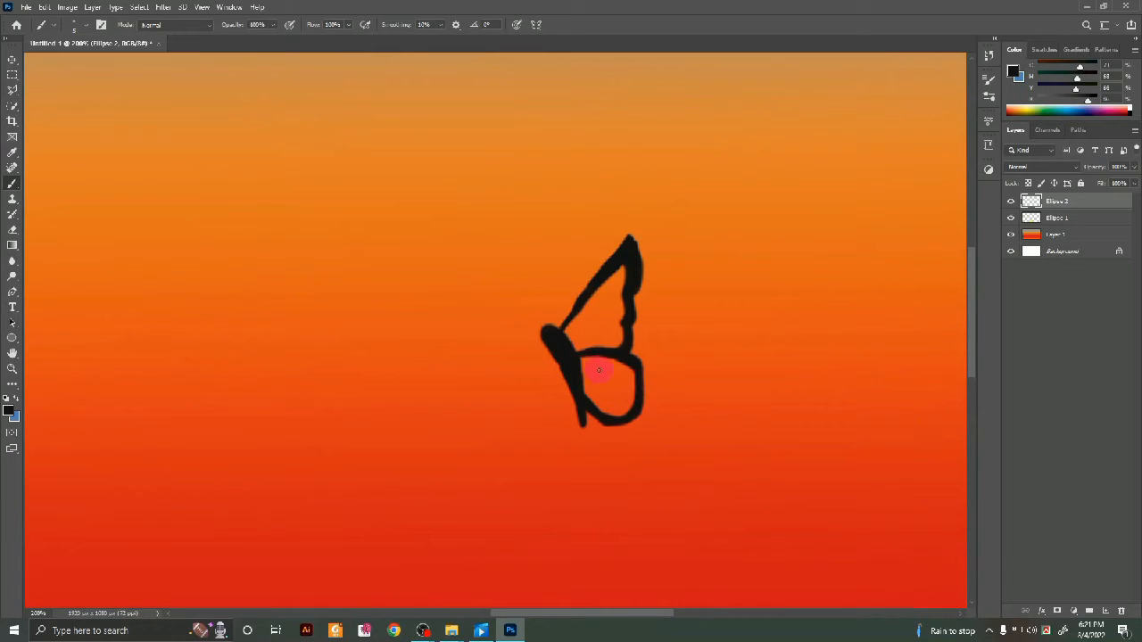
- Paint thin black veins inside both wings and two curved antennae on the butterfly's head
drag(598, 321, 624, 272)
mouse_move(555, 331)
mouse_down()
mouse_move(598, 322)
mouse_move(611, 277)
mouse_move(616, 294)
mouse_move(599, 319)
mouse_move(622, 321)
mouse_move(606, 321)
mouse_move(604, 342)
mouse_move(575, 330)
mouse_up()
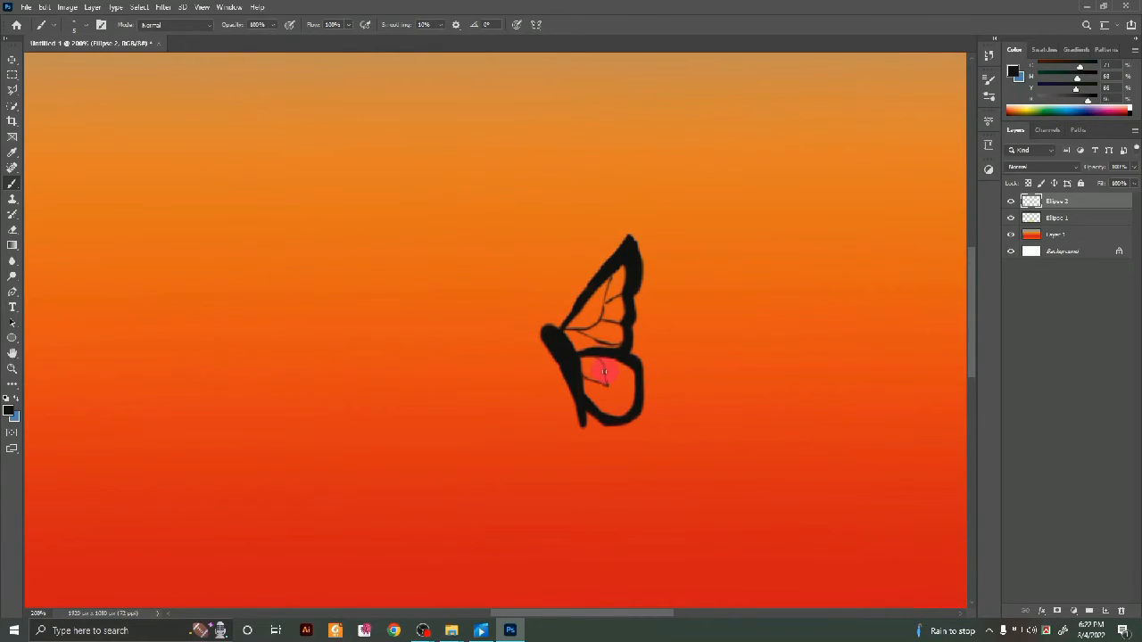
drag(591, 379, 595, 417)
drag(548, 326, 514, 280)
drag(541, 331, 495, 288)
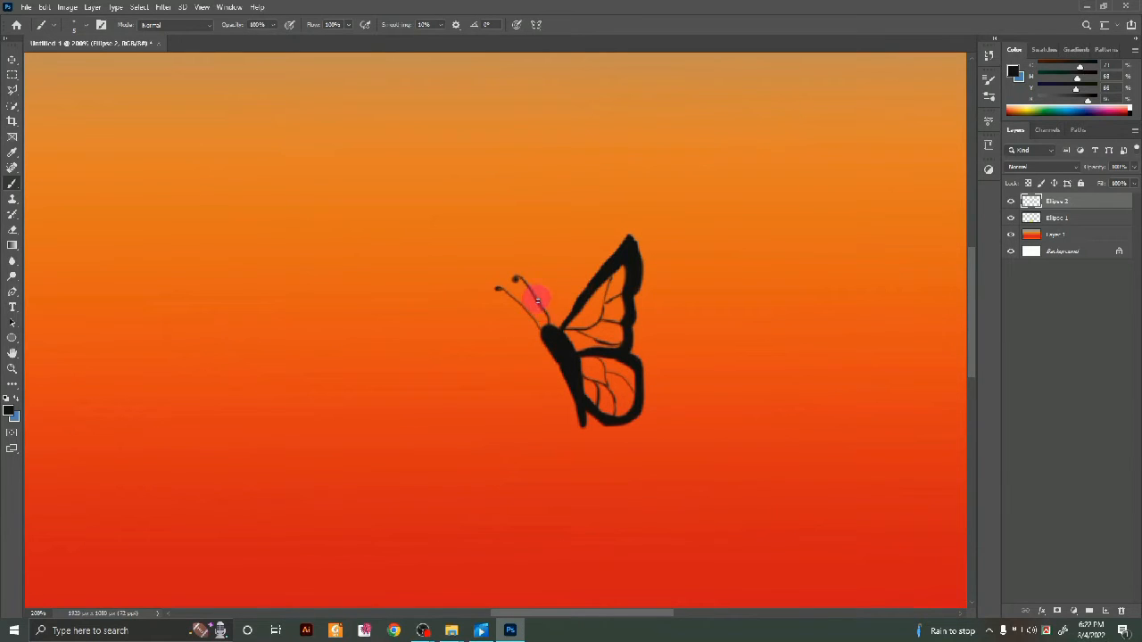
mouse_move(549, 323)
mouse_down()
mouse_move(530, 297)
mouse_move(522, 305)
mouse_up()
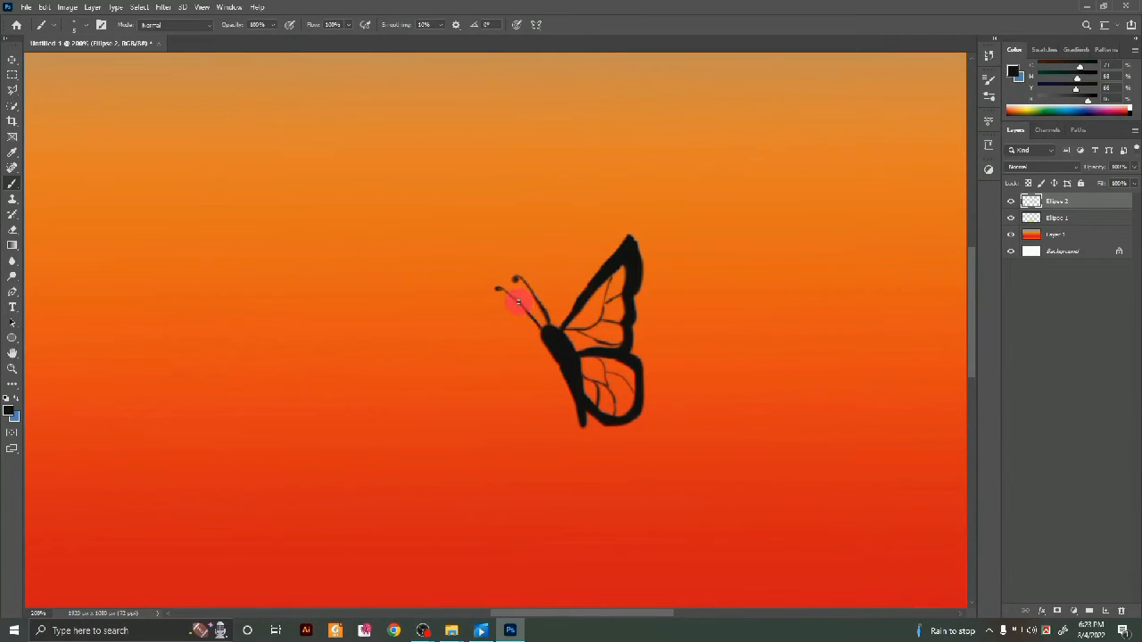
- Add a layer directly below Ellipse 2 and paint the butterfly's lower wing blue-violet (#4c3af3) on it
click(1088, 612)
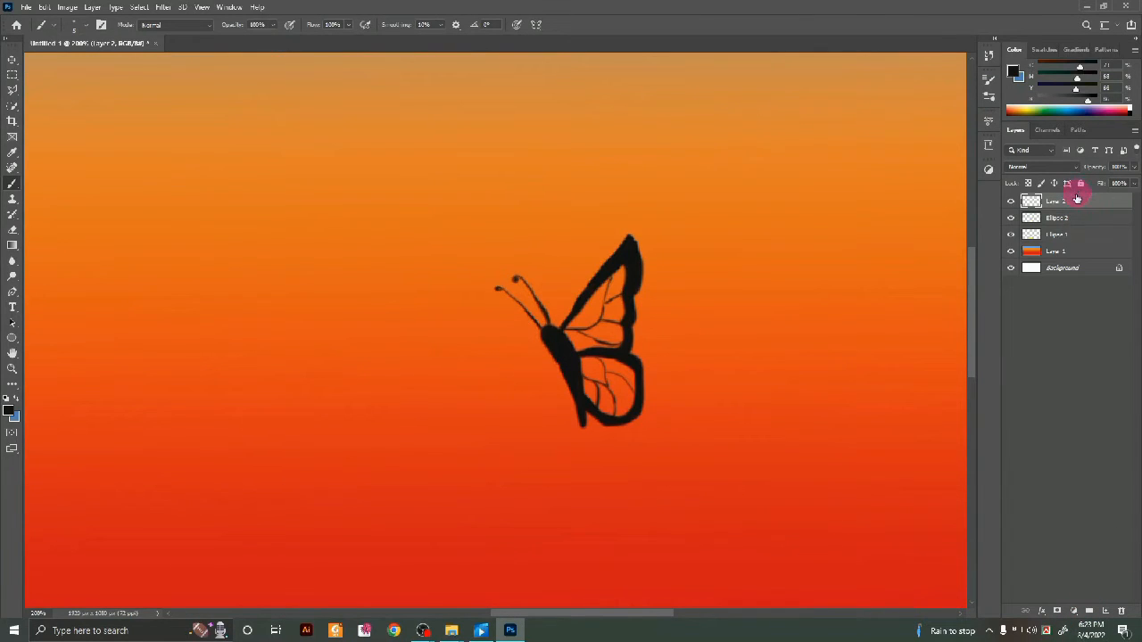
drag(1077, 203, 1079, 227)
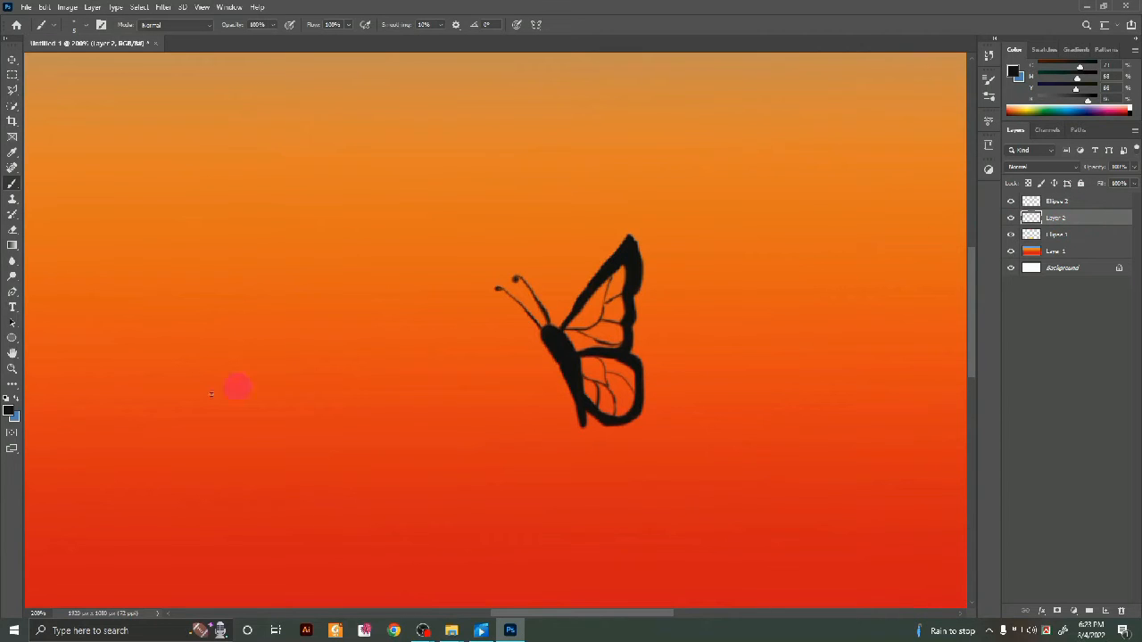
click(16, 402)
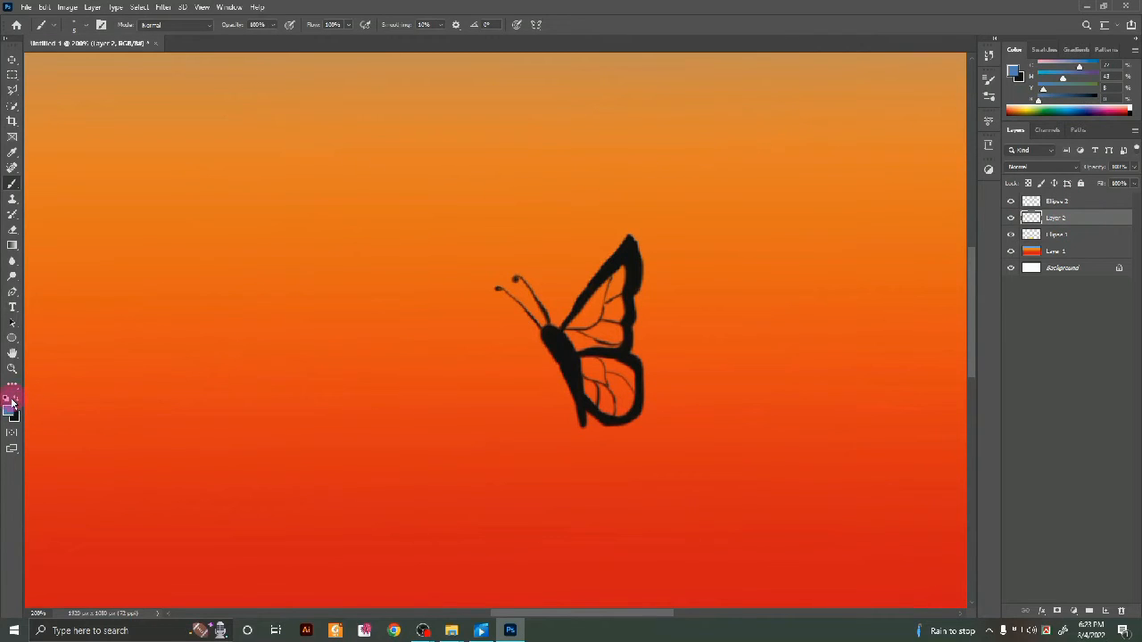
click(7, 409)
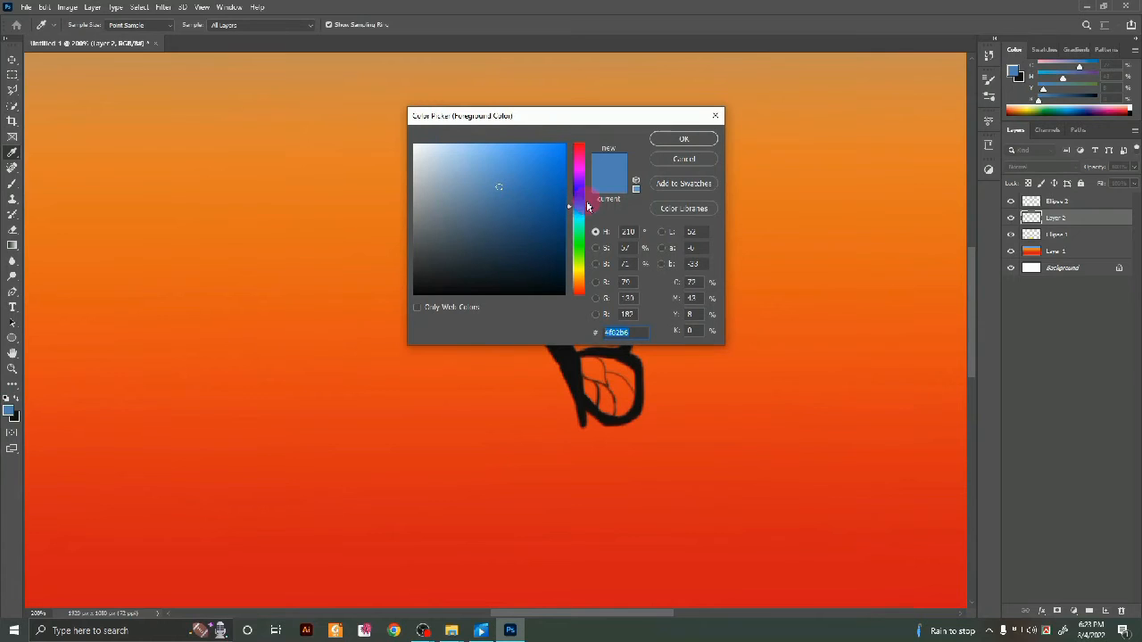
drag(583, 197, 583, 192)
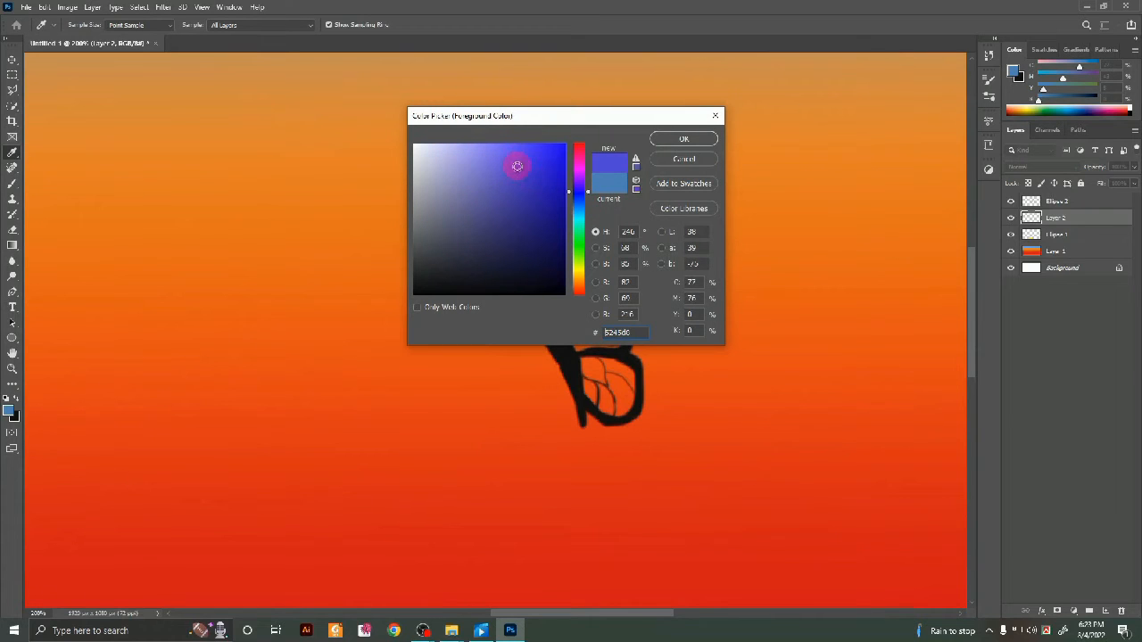
drag(521, 161, 527, 158)
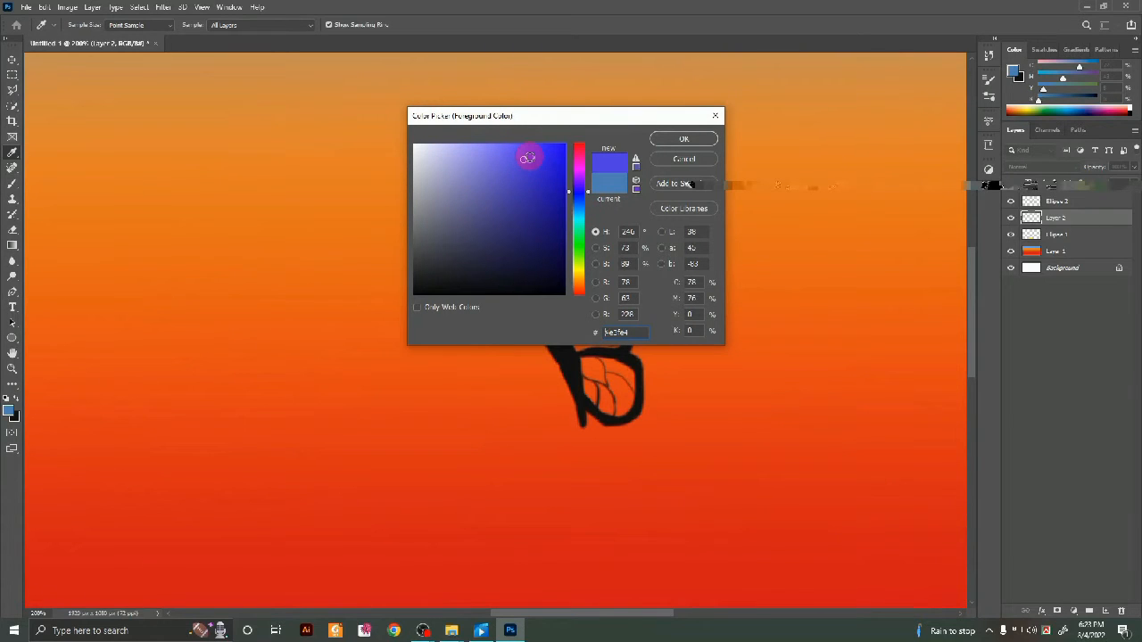
click(683, 138)
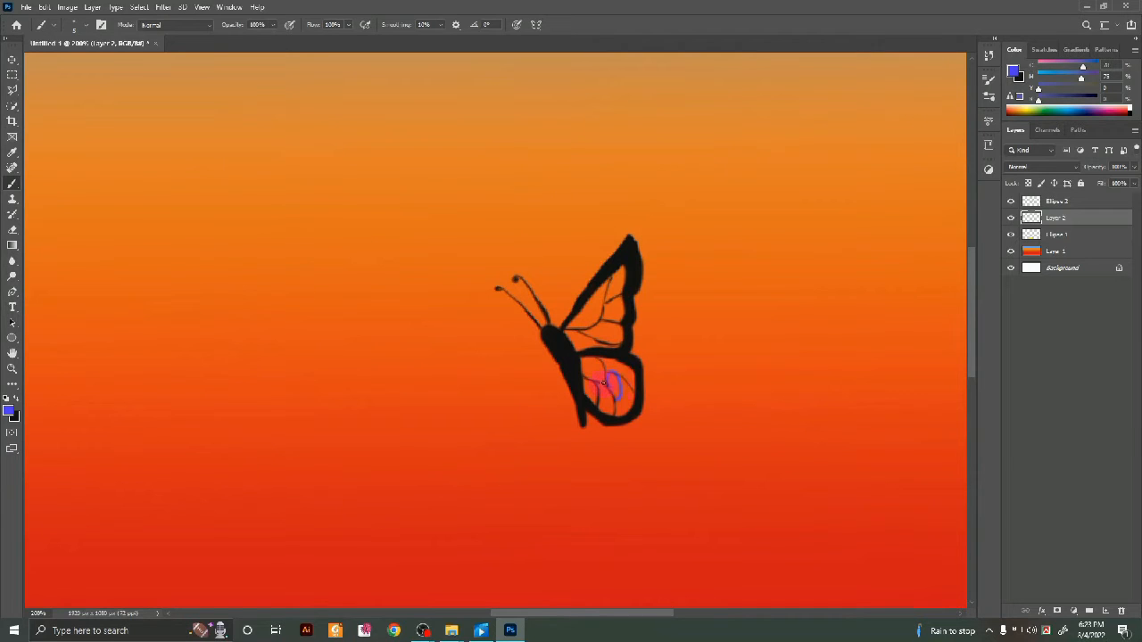
mouse_move(609, 385)
mouse_down()
mouse_move(596, 398)
mouse_move(613, 378)
mouse_up()
- Set the foreground color to purple #9e3af3 and fill in the butterfly's upper wing
click(10, 410)
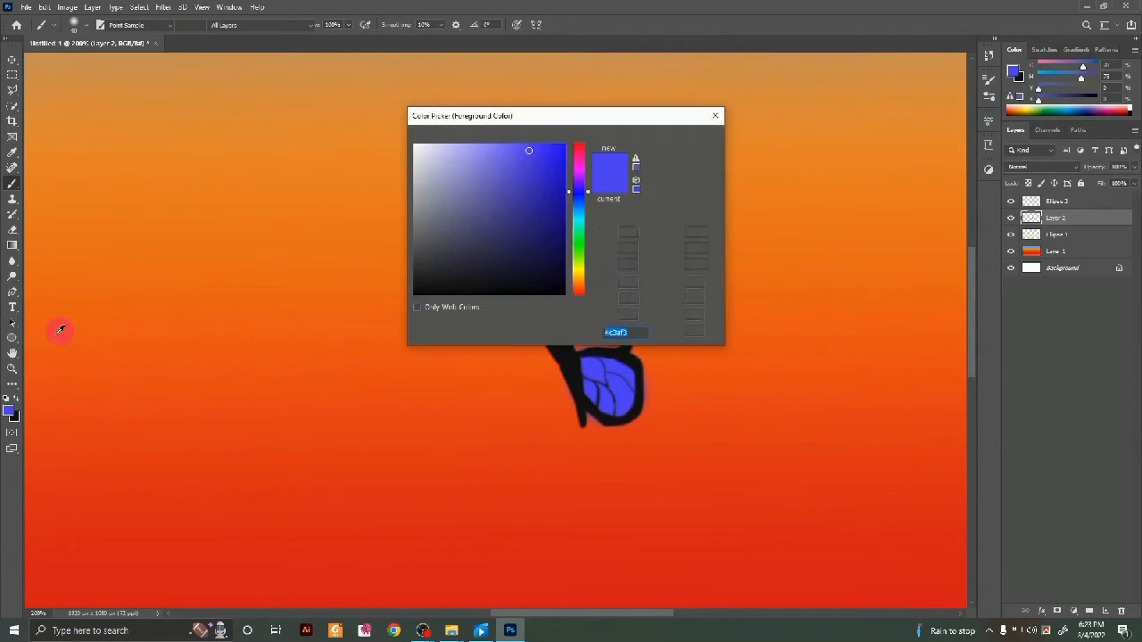
drag(581, 185, 573, 183)
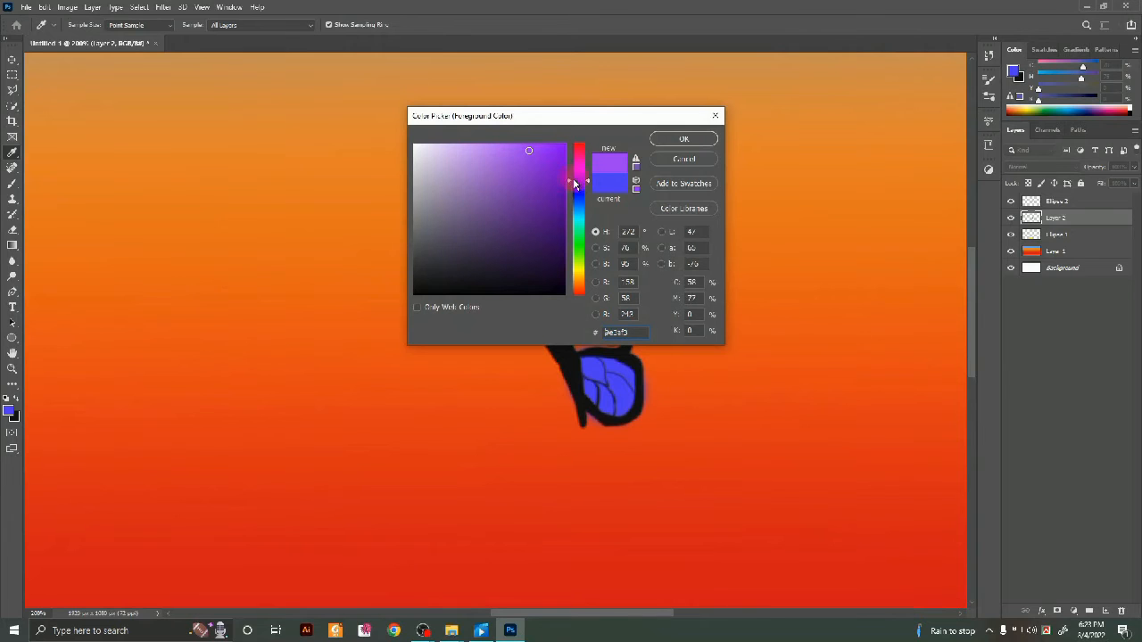
click(684, 140)
mouse_move(571, 337)
mouse_down()
mouse_move(589, 312)
mouse_move(575, 344)
mouse_up()
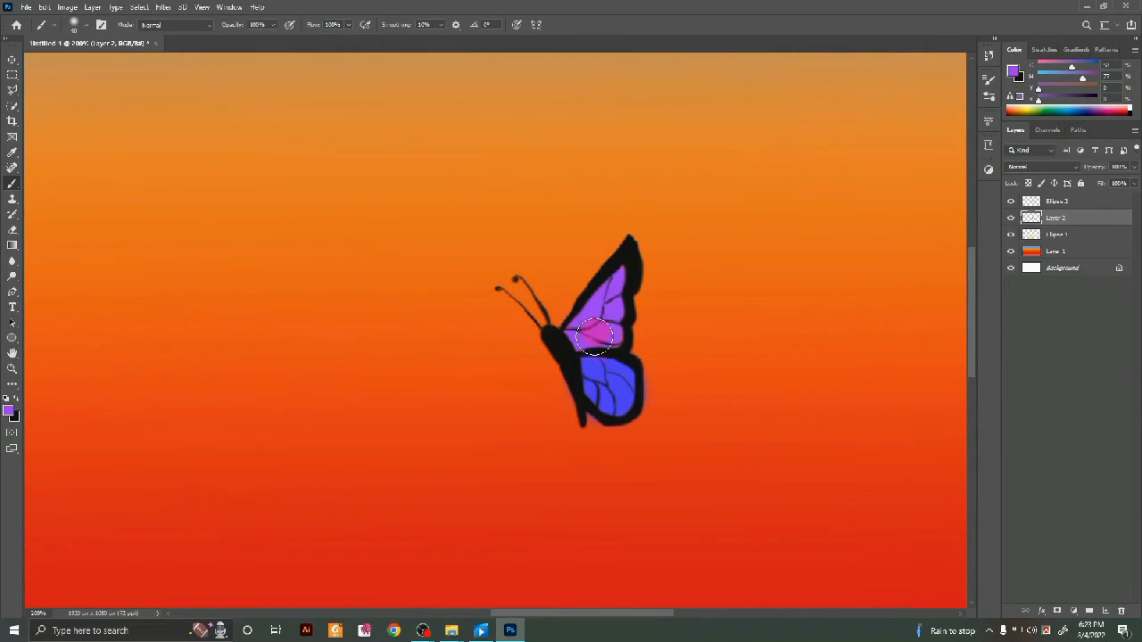
- Set the foreground color to dark blue #2a2179 and paint over the butterfly's lower wing
click(9, 410)
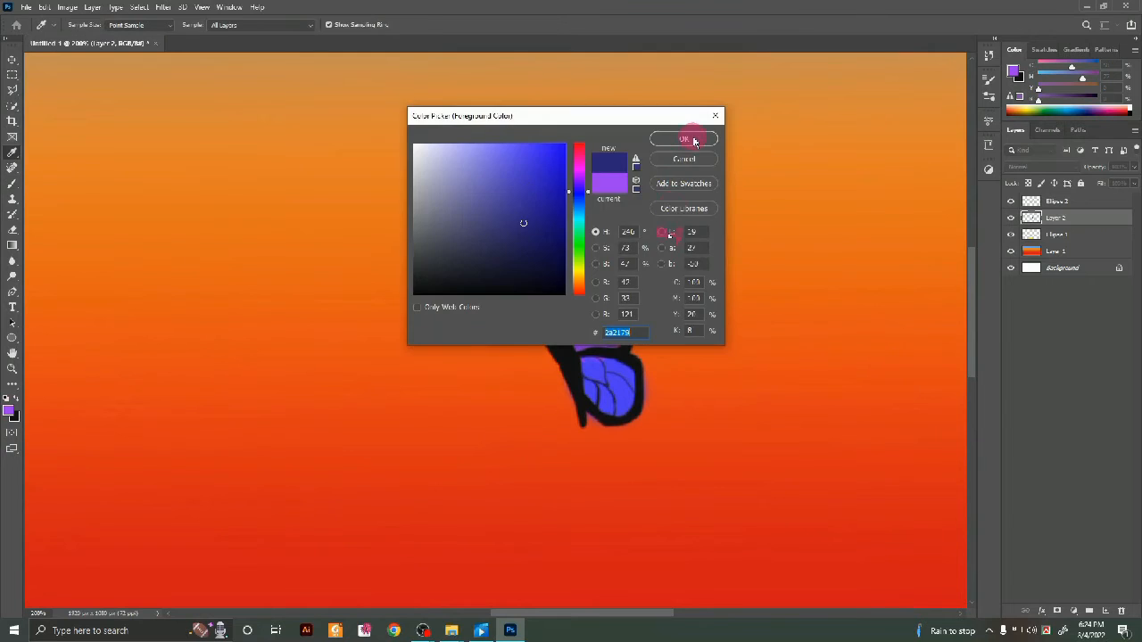
click(688, 136)
click(593, 361)
mouse_move(593, 360)
mouse_down()
mouse_move(605, 397)
mouse_move(629, 381)
mouse_move(591, 406)
mouse_up()
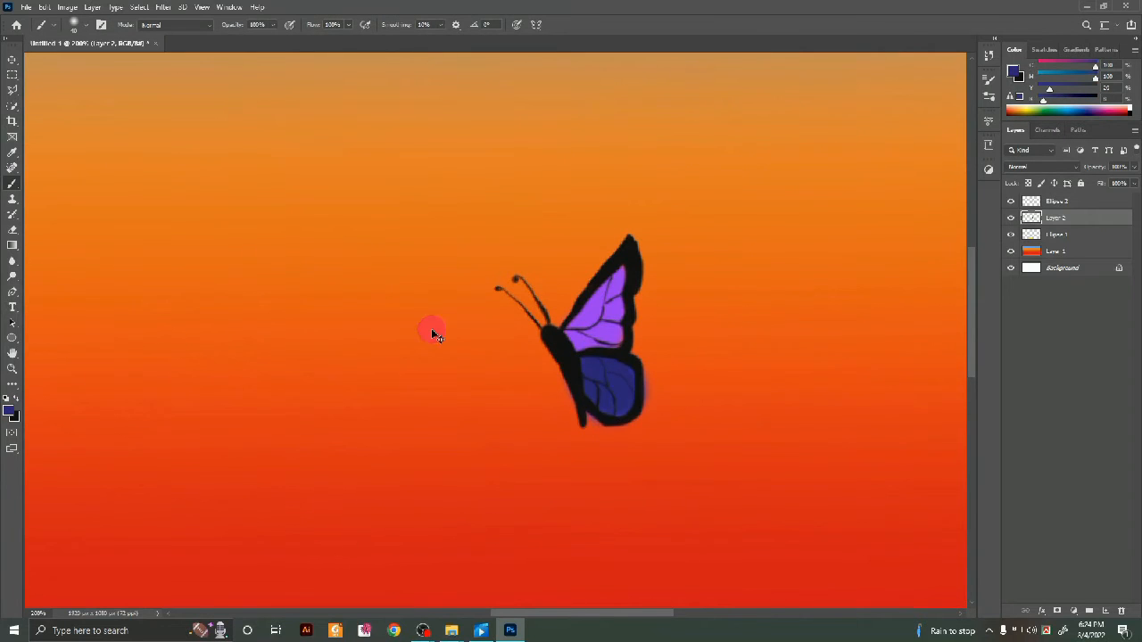
- Paint the black outline of a second butterfly with four veined wings in the sky's upper left area, undoing stray strokes
key(ctrl+minus)
key(ctrl+plus)
key(d)
mouse_move(161, 191)
mouse_down()
mouse_move(158, 230)
mouse_move(148, 217)
mouse_move(162, 231)
mouse_move(170, 186)
mouse_move(229, 155)
mouse_move(184, 209)
mouse_move(182, 196)
mouse_move(274, 202)
mouse_move(161, 237)
mouse_move(186, 327)
mouse_move(157, 316)
mouse_move(136, 289)
mouse_move(99, 115)
mouse_move(146, 223)
mouse_move(113, 280)
mouse_move(134, 283)
mouse_up()
key([)
key(alt+])
mouse_move(186, 195)
mouse_down()
mouse_move(231, 197)
mouse_move(232, 221)
mouse_move(179, 211)
mouse_move(185, 235)
mouse_move(178, 198)
mouse_move(151, 166)
mouse_move(181, 200)
mouse_move(236, 198)
mouse_move(188, 234)
mouse_move(136, 153)
mouse_move(109, 153)
mouse_move(132, 176)
mouse_move(111, 159)
mouse_move(139, 233)
mouse_move(71, 258)
mouse_move(93, 270)
mouse_move(143, 229)
mouse_move(116, 274)
mouse_move(140, 237)
mouse_move(170, 247)
mouse_move(189, 264)
mouse_move(172, 325)
mouse_move(188, 276)
mouse_move(157, 258)
mouse_move(157, 307)
mouse_move(286, 214)
mouse_move(169, 282)
mouse_move(169, 268)
mouse_move(179, 272)
mouse_move(159, 253)
mouse_move(184, 271)
mouse_move(155, 273)
mouse_move(163, 250)
mouse_move(181, 323)
mouse_up()
key(ctrl+z)
key(ctrl+z)
key(ctrl+z)
- Paint the second butterfly's two lower wings dark blue #2a2179 on Layer 2
click(1070, 218)
click(16, 398)
mouse_move(134, 233)
mouse_down()
mouse_move(74, 260)
mouse_move(91, 267)
mouse_move(130, 241)
mouse_up()
- Sample the purple from the first butterfly's upper wing and paint the second butterfly's two upper wings with it
click(9, 409)
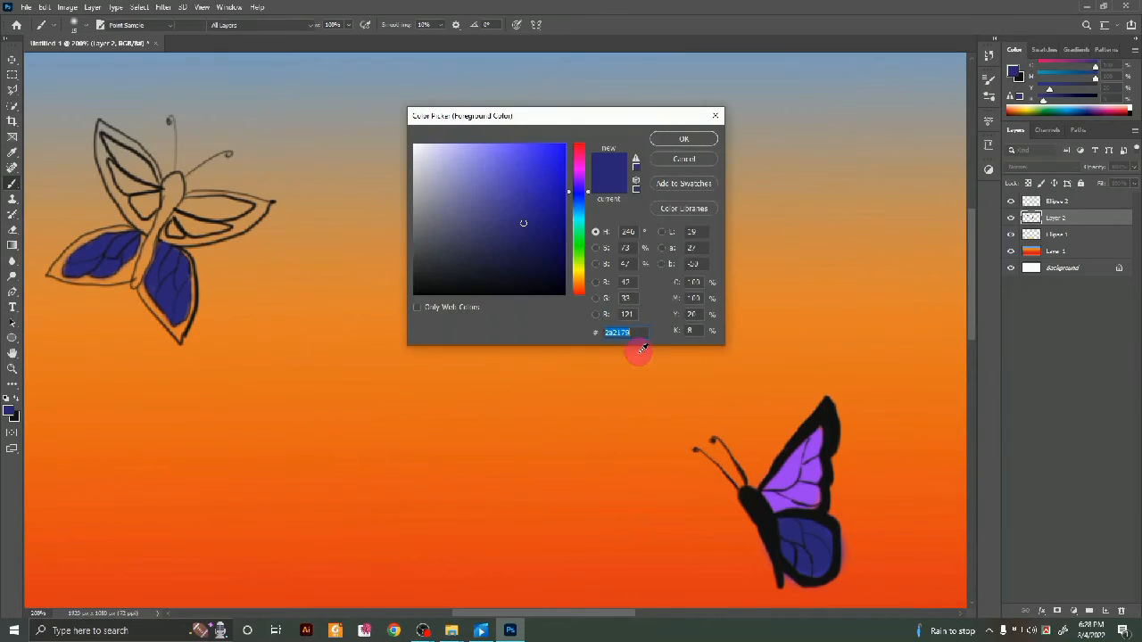
click(793, 478)
click(684, 139)
key(b)
mouse_move(111, 150)
mouse_down()
mouse_move(127, 179)
mouse_move(143, 170)
mouse_move(152, 202)
mouse_move(184, 224)
mouse_move(190, 209)
mouse_up()
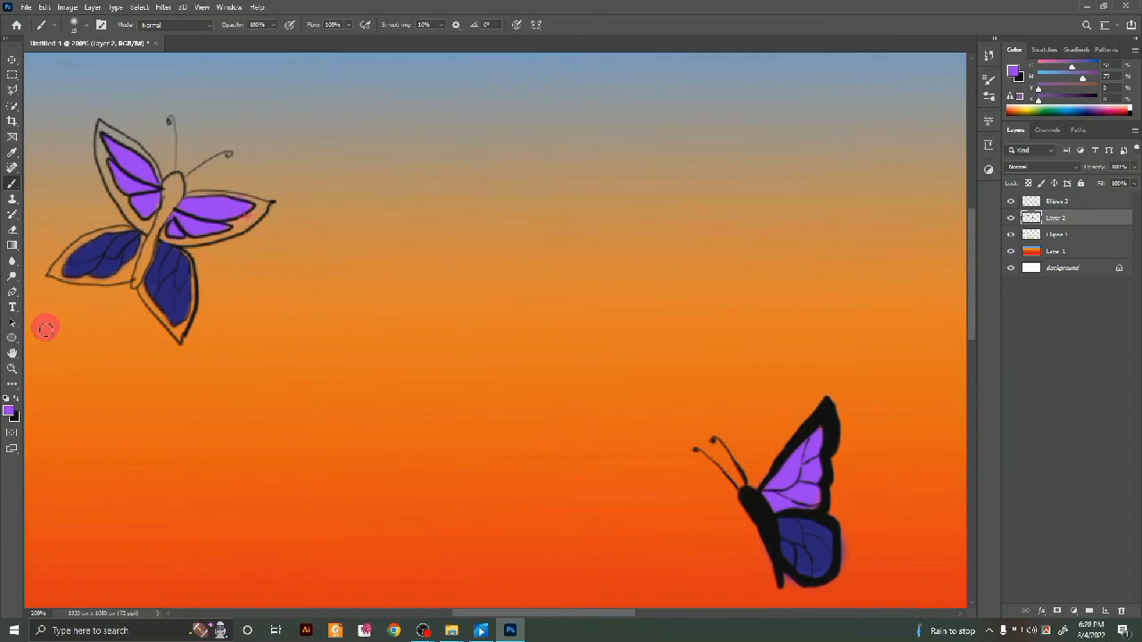
- Toggle the visibility of Layer 2 and Ellipse 2 to check what each layer contains
click(1012, 218)
click(1012, 218)
click(1012, 202)
click(1012, 202)
- Paint the second butterfly's body and thick borders around all four wings in black on Layer 2
click(1056, 201)
key(x)
drag(141, 217, 152, 198)
click(1008, 205)
click(1061, 218)
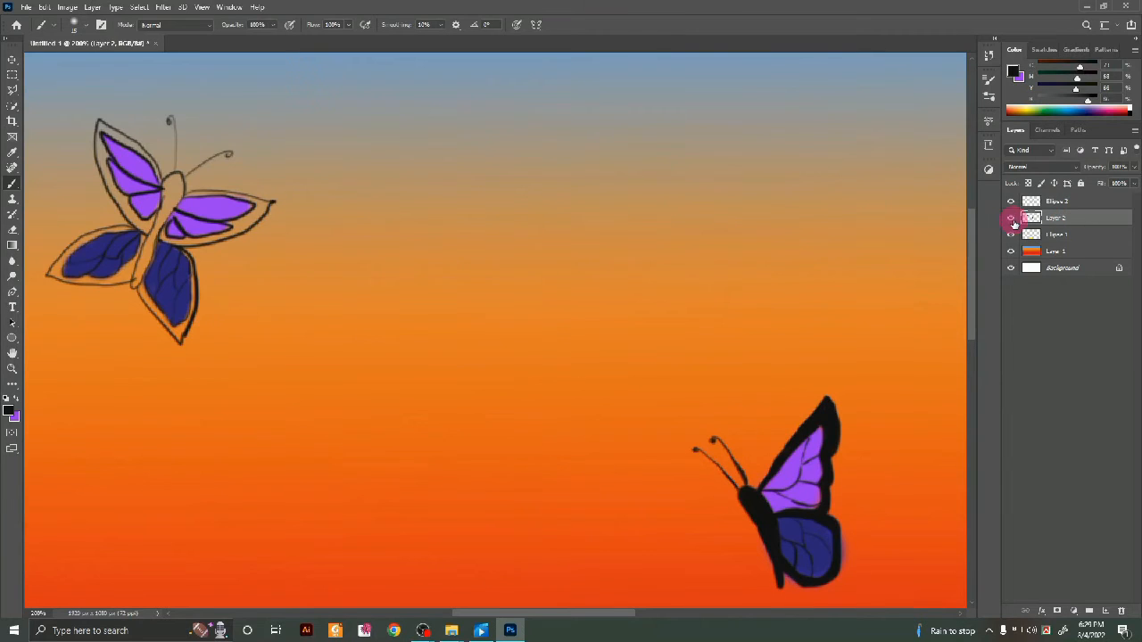
mouse_move(168, 211)
mouse_down()
mouse_move(168, 181)
mouse_move(179, 190)
mouse_move(134, 285)
mouse_move(161, 225)
mouse_move(139, 223)
mouse_move(119, 197)
mouse_move(100, 128)
mouse_move(159, 183)
mouse_up()
mouse_move(123, 137)
mouse_down()
mouse_move(97, 119)
mouse_move(96, 134)
mouse_up()
mouse_move(163, 239)
mouse_down()
mouse_move(223, 238)
mouse_move(258, 211)
mouse_move(195, 194)
mouse_up()
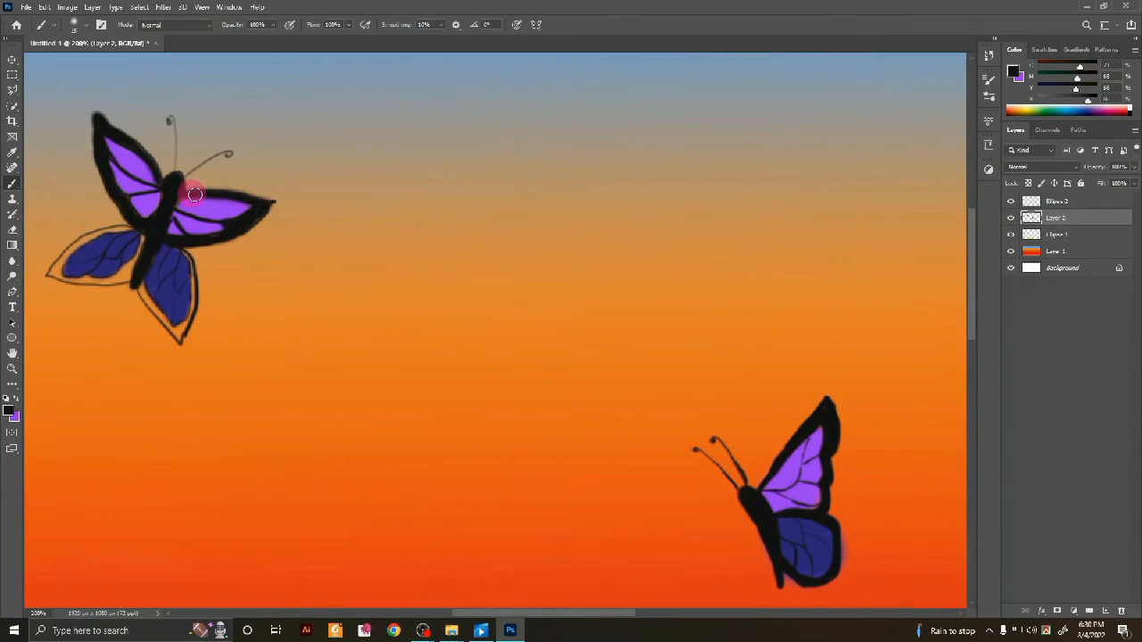
mouse_move(148, 243)
mouse_down()
mouse_move(93, 230)
mouse_move(64, 278)
mouse_move(123, 275)
mouse_move(132, 260)
mouse_move(128, 279)
mouse_move(165, 257)
mouse_move(156, 237)
mouse_move(195, 277)
mouse_move(152, 306)
mouse_move(139, 265)
mouse_up()
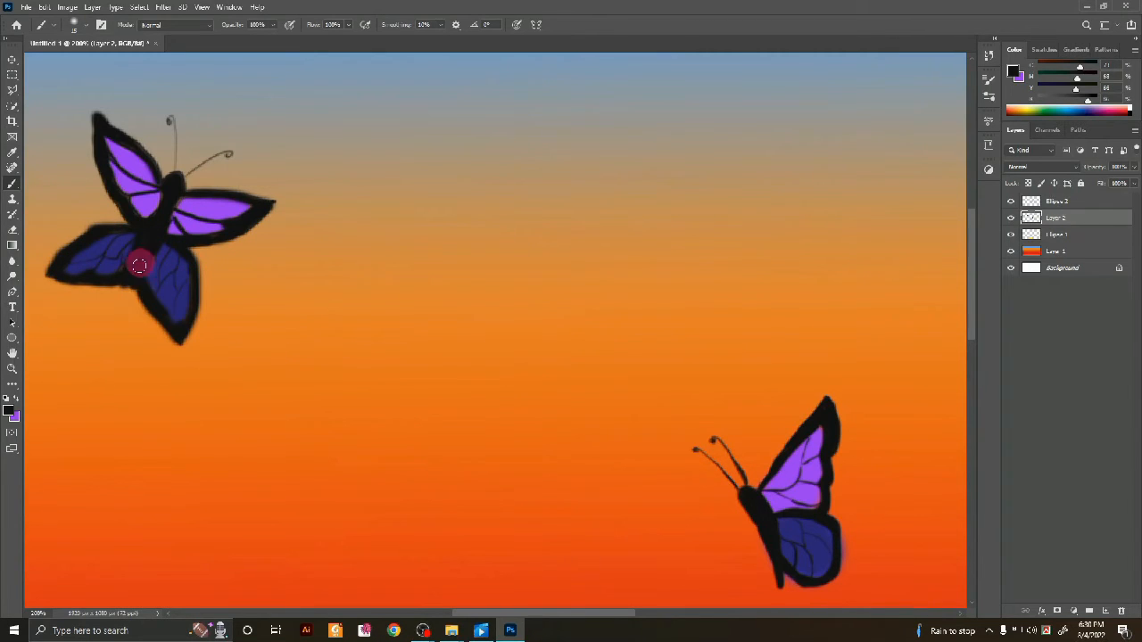
- Erase along the outer edges of the second butterfly's wings to trim the black borders into a scalloped shape
key(e)
mouse_move(77, 288)
mouse_down()
mouse_move(137, 293)
mouse_move(146, 313)
mouse_move(125, 322)
mouse_move(142, 286)
mouse_up()
mouse_move(103, 203)
mouse_down()
mouse_move(88, 162)
mouse_move(150, 111)
mouse_up()
mouse_move(208, 252)
mouse_down()
mouse_move(253, 229)
mouse_move(234, 234)
mouse_up()
- Refine the second butterfly's wing edges and tips with a smaller black brush and darken both antennae
key(b)
drag(125, 268, 59, 278)
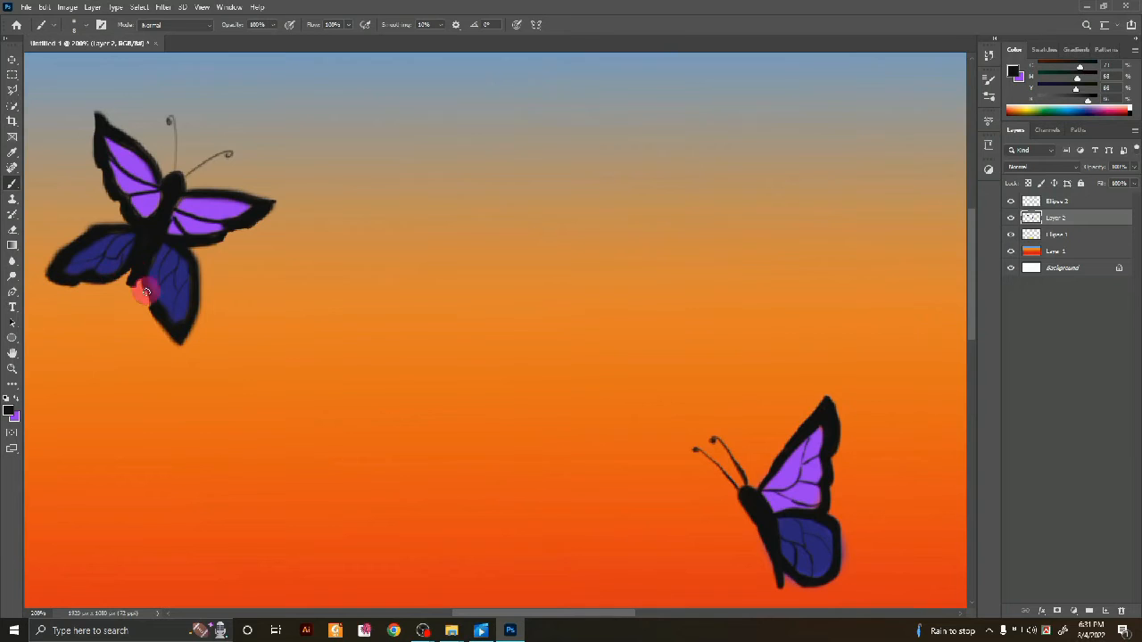
drag(223, 236, 262, 205)
drag(134, 136, 92, 114)
drag(263, 202, 280, 204)
drag(175, 172, 171, 117)
drag(184, 174, 227, 157)
- Add a new layer above the butterfly color layer with the whole scene in view
key(ctrl+minus)
key(ctrl+minus)
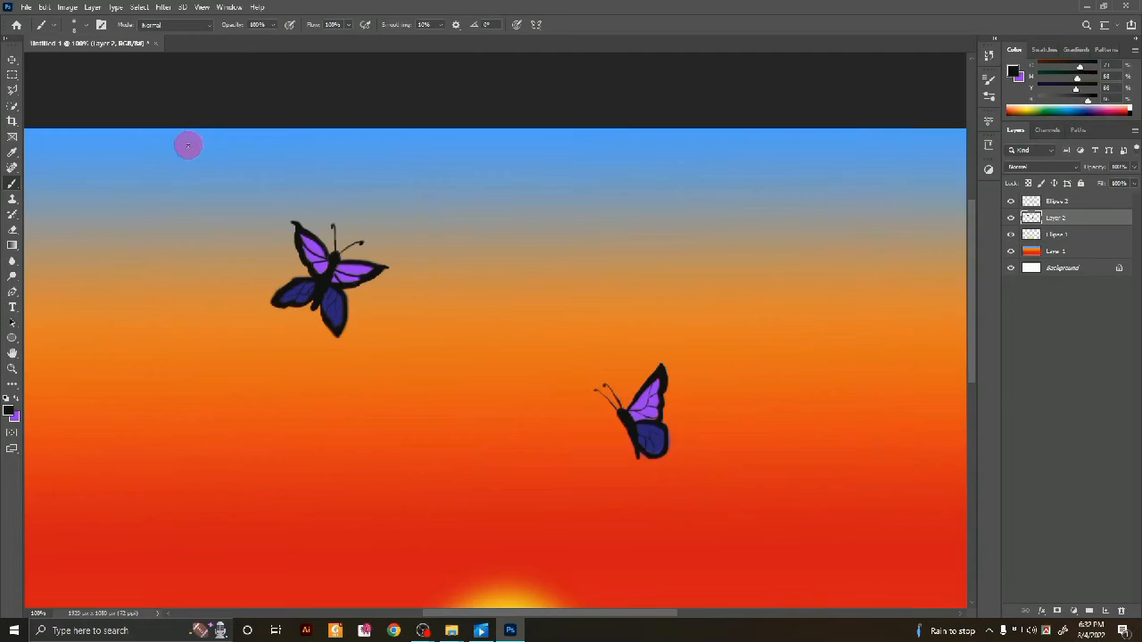
click(1104, 615)
drag(1070, 219, 1074, 201)
drag(540, 542, 541, 501)
mouse_move(536, 433)
mouse_down()
mouse_move(533, 298)
mouse_move(498, 317)
mouse_up()
key(ctrl+z)
key(ctrl+z)
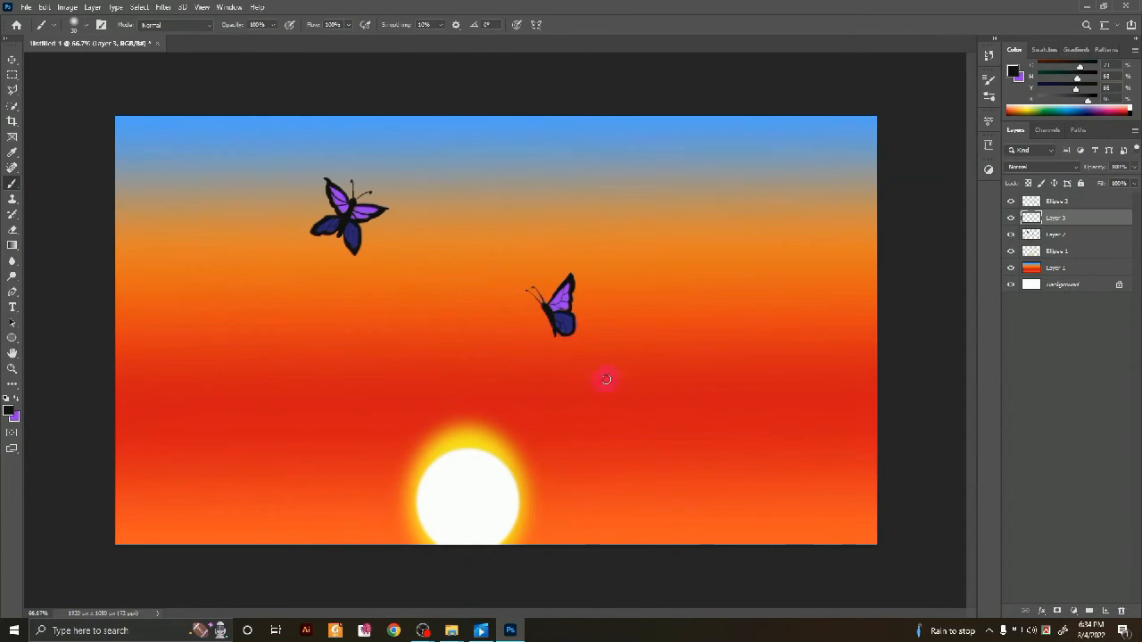
- Move Layer 3 to the top and paint a thick black stem from the canvas's bottom edge to the right butterfly, with a short drooping branch
mouse_move(1082, 215)
mouse_down()
mouse_move(1080, 188)
mouse_move(1086, 202)
mouse_up()
drag(547, 541, 550, 486)
drag(544, 319, 497, 350)
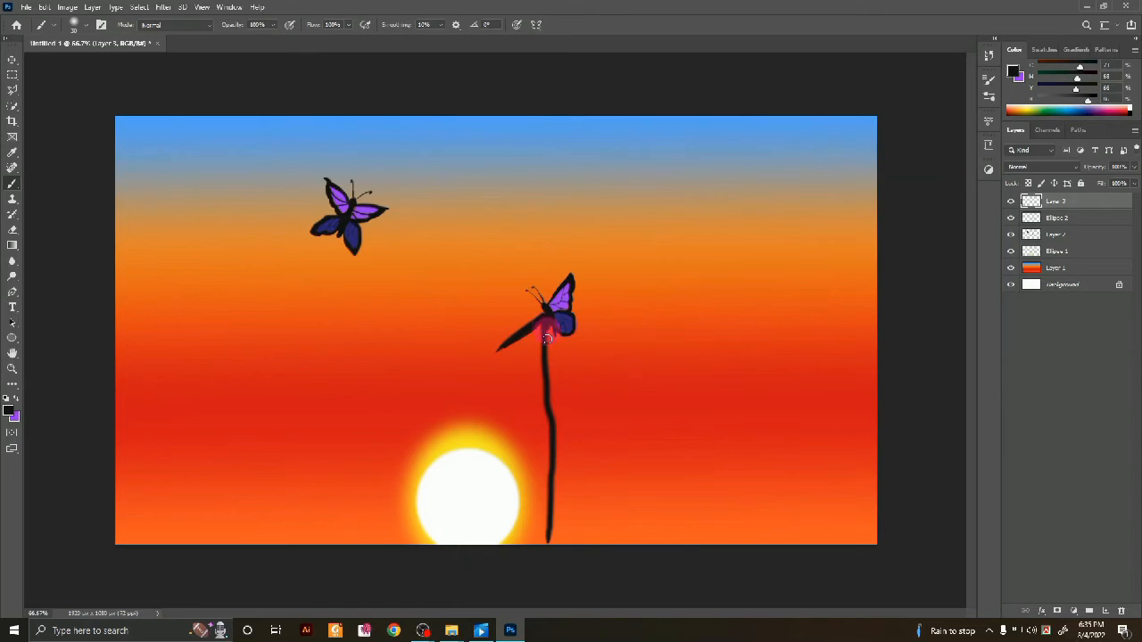
mouse_move(547, 342)
mouse_down()
mouse_move(547, 544)
mouse_move(549, 430)
mouse_up()
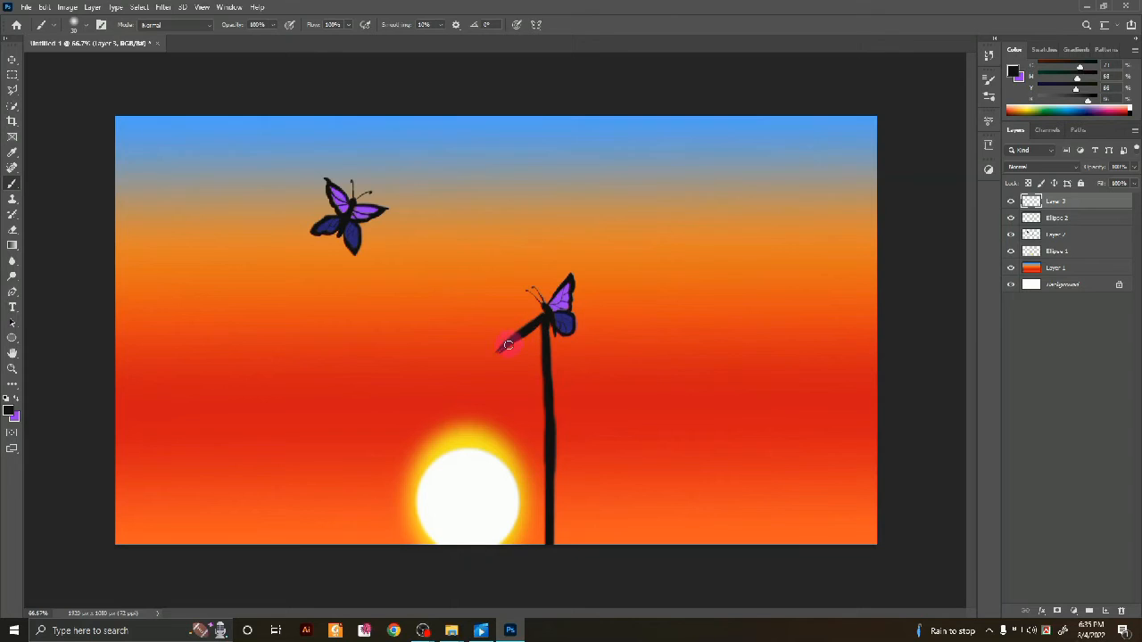
- Erase along the underside of the drooping branch to taper it to a curved point
key(e)
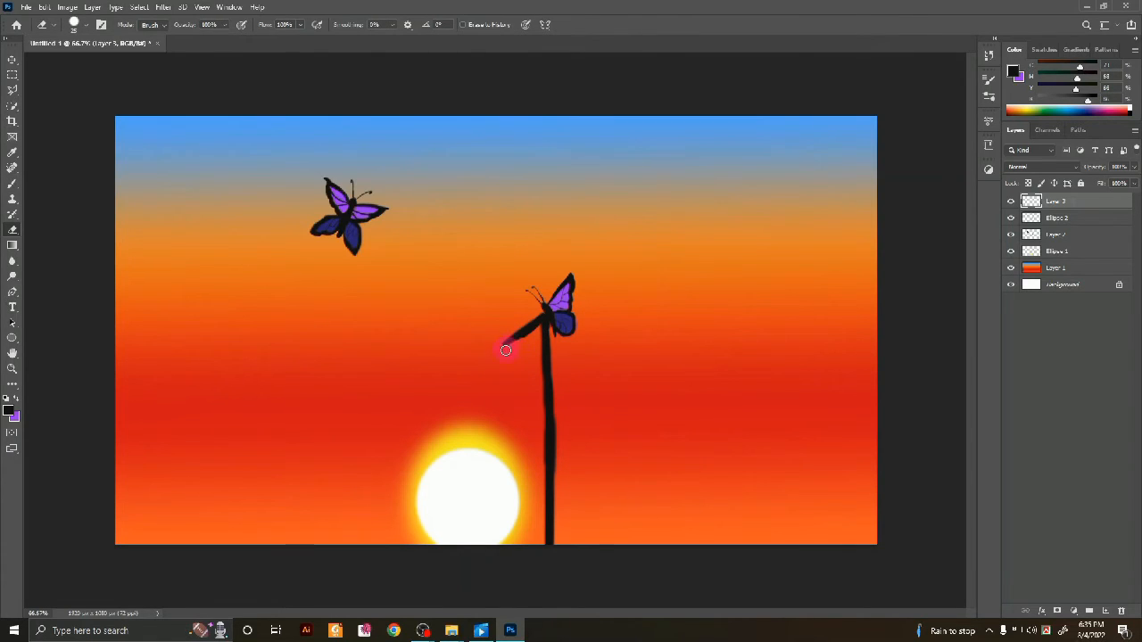
mouse_move(520, 342)
mouse_down()
mouse_move(555, 336)
mouse_move(529, 346)
mouse_up()
key(b)
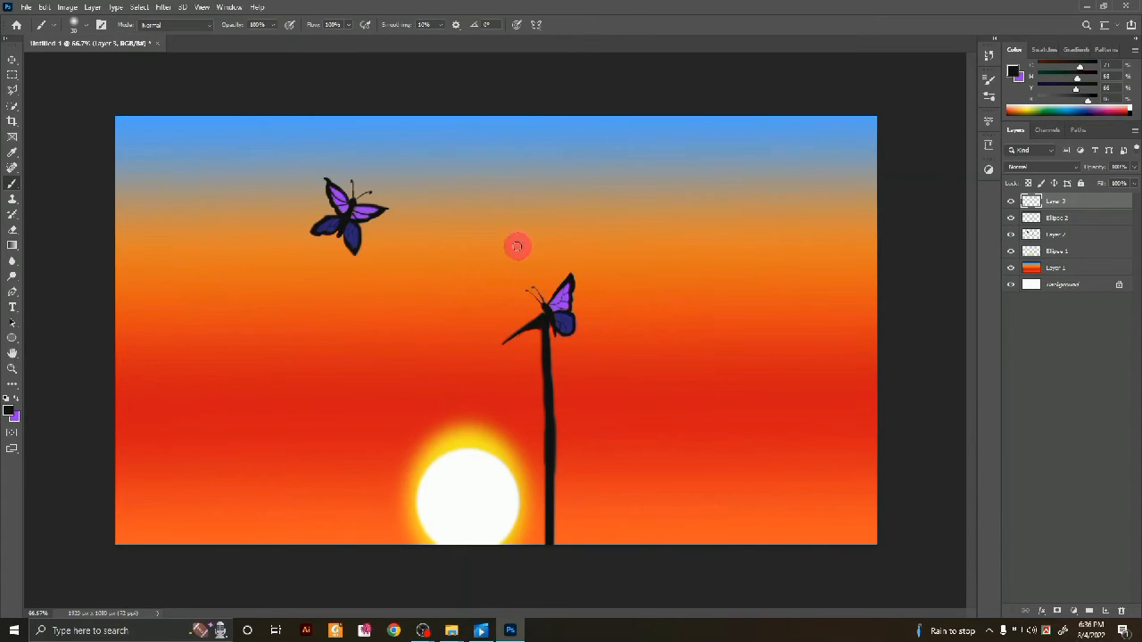
drag(443, 538, 482, 383)
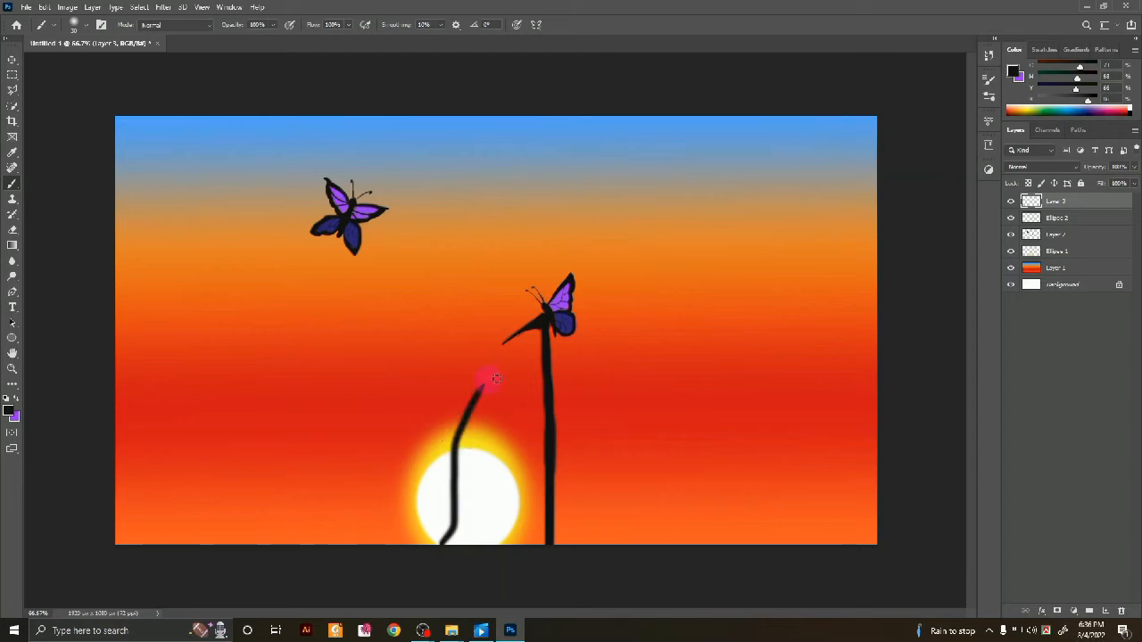
drag(451, 535, 489, 385)
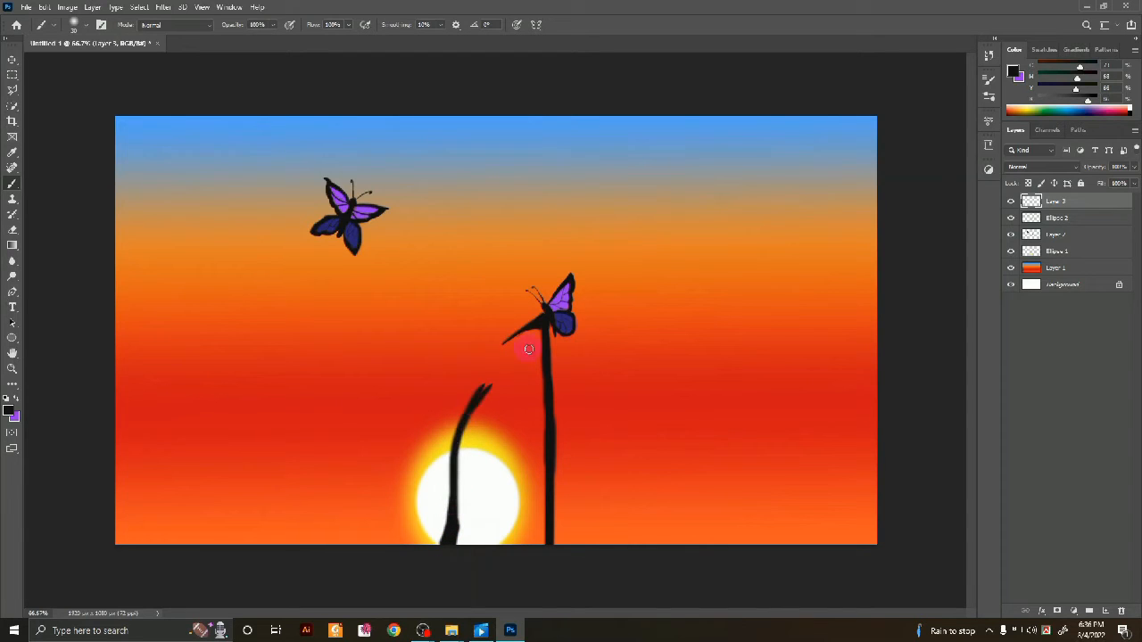
key(ctrl+z)
key(ctrl+z)
- Paint three thick, curved black grass blades fanning out from the canvas's bottom edge in front of the sun
mouse_move(449, 539)
mouse_down()
mouse_move(452, 454)
mouse_move(486, 412)
mouse_move(405, 472)
mouse_up()
mouse_move(448, 537)
mouse_down()
mouse_move(462, 430)
mouse_move(501, 410)
mouse_up()
mouse_move(442, 541)
mouse_down()
mouse_move(409, 513)
mouse_move(443, 480)
mouse_move(439, 426)
mouse_up()
- Shrink the brush and paint a tall, thin black stem rising from the grass blades to well above the sun
key(bracketleft)
key(bracketleft)
key(bracketleft)
key(bracketleft)
key(bracketleft)
key(bracketleft)
mouse_move(443, 535)
mouse_down()
mouse_move(431, 361)
mouse_move(442, 259)
mouse_up()
- Paint a forked tip and small side twigs with black buds along the upper part of the thin stem
key(ctrl+plus)
key(ctrl+plus)
drag(449, 206, 474, 343)
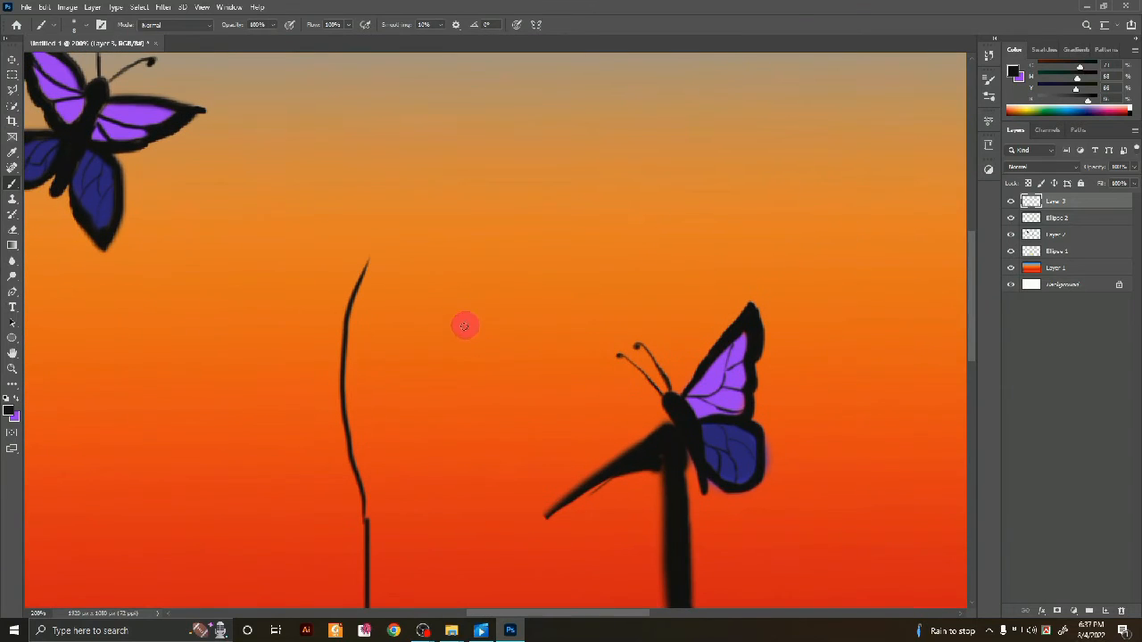
mouse_move(366, 263)
mouse_down()
mouse_move(419, 204)
mouse_move(420, 220)
mouse_up()
drag(412, 218, 405, 210)
mouse_move(367, 265)
mouse_down()
mouse_move(374, 191)
mouse_move(370, 216)
mouse_up()
drag(370, 214, 360, 202)
mouse_move(348, 320)
mouse_down()
mouse_move(411, 294)
mouse_move(312, 252)
mouse_move(323, 269)
mouse_move(289, 288)
mouse_move(340, 266)
mouse_up()
drag(343, 358, 306, 316)
drag(328, 321, 329, 337)
drag(339, 351, 289, 339)
mouse_move(344, 387)
mouse_down()
mouse_move(395, 331)
mouse_move(406, 342)
mouse_move(426, 327)
mouse_up()
- Thicken the joints along the thin stem's lower half and add a leafy twig on each side of it
scroll(364, 305, down, 5)
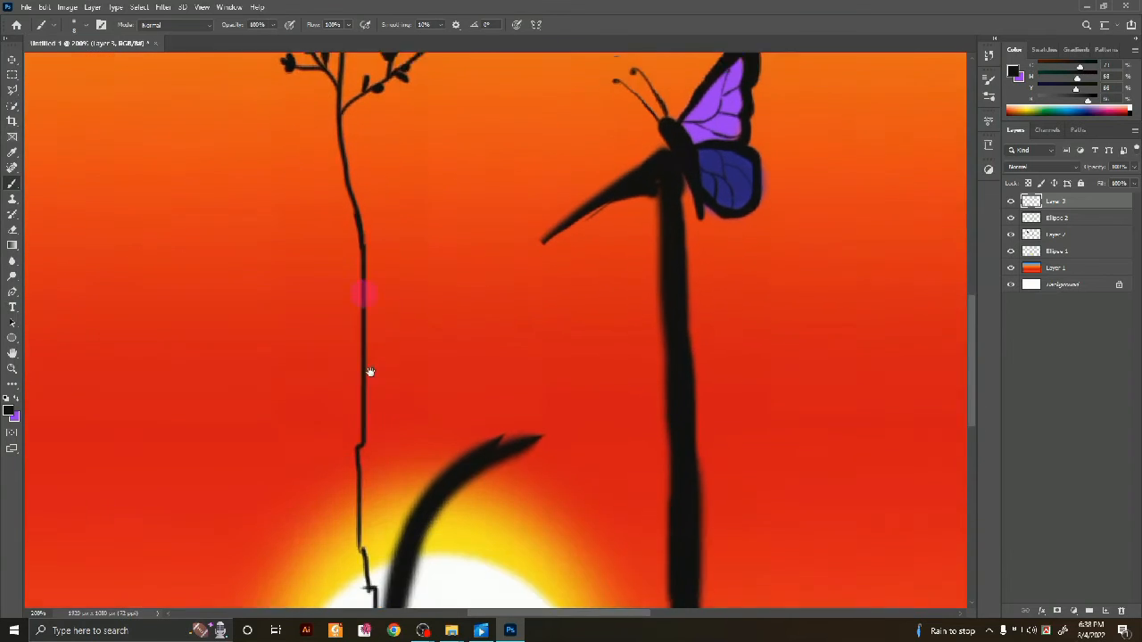
drag(370, 371, 382, 251)
mouse_move(369, 373)
mouse_down()
mouse_move(374, 429)
mouse_move(379, 280)
mouse_up()
drag(378, 359, 371, 313)
drag(383, 395, 366, 256)
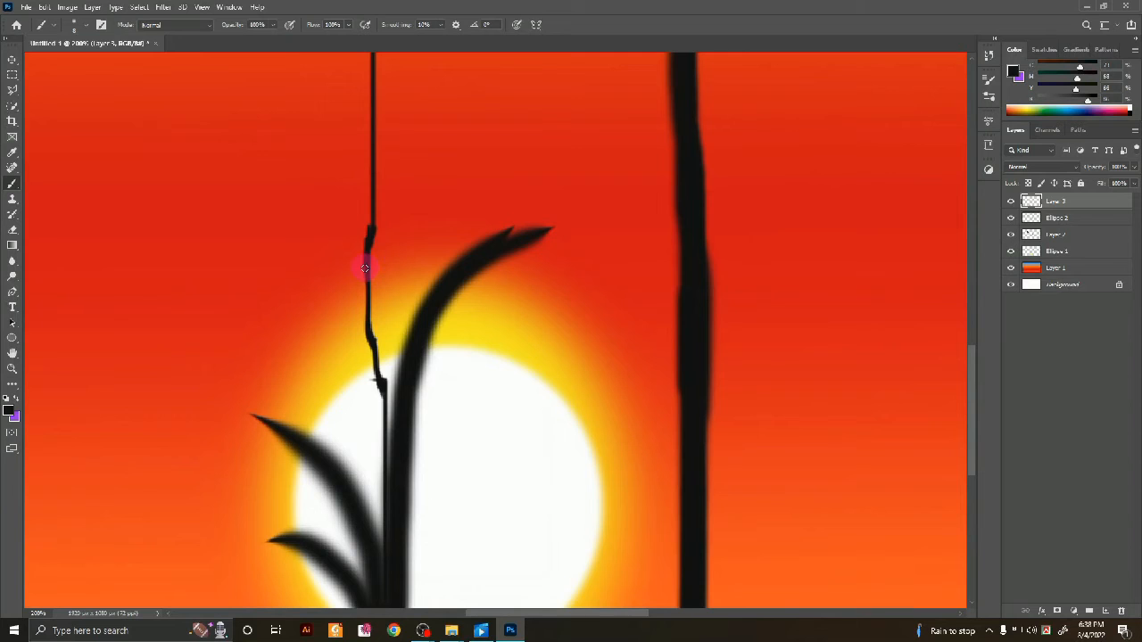
key(ctrl+minus)
key(ctrl+minus)
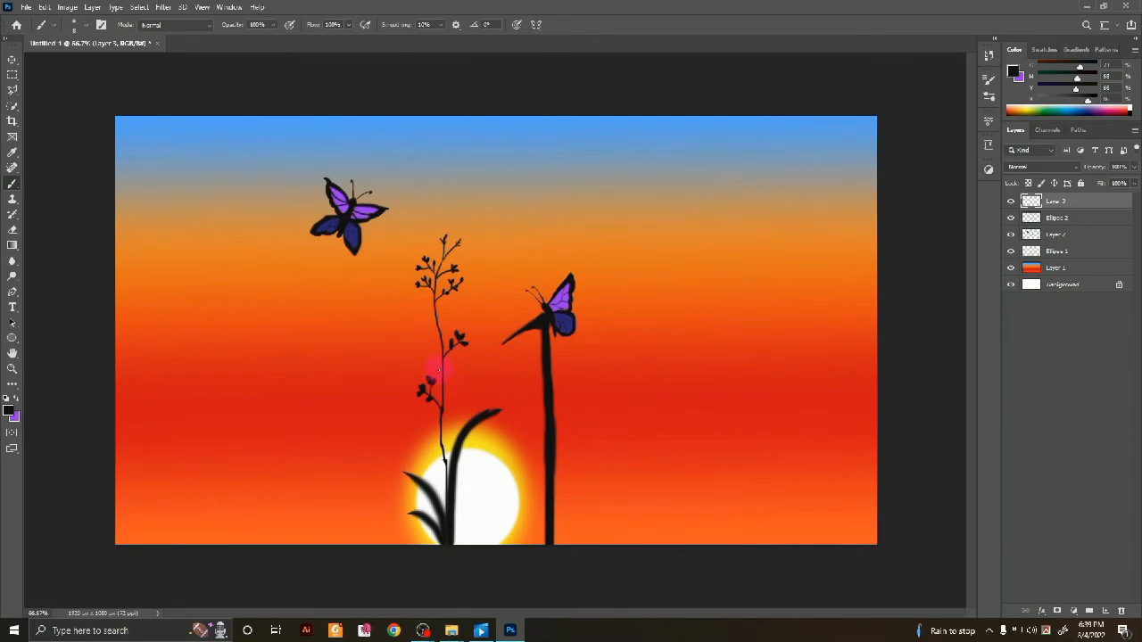
- Paint a long curved stem left of the sun with a pointed leaf tip, budded side branches and thick bent leaves at its base
mouse_move(363, 518)
mouse_down()
mouse_move(351, 464)
mouse_move(252, 283)
mouse_move(272, 221)
mouse_up()
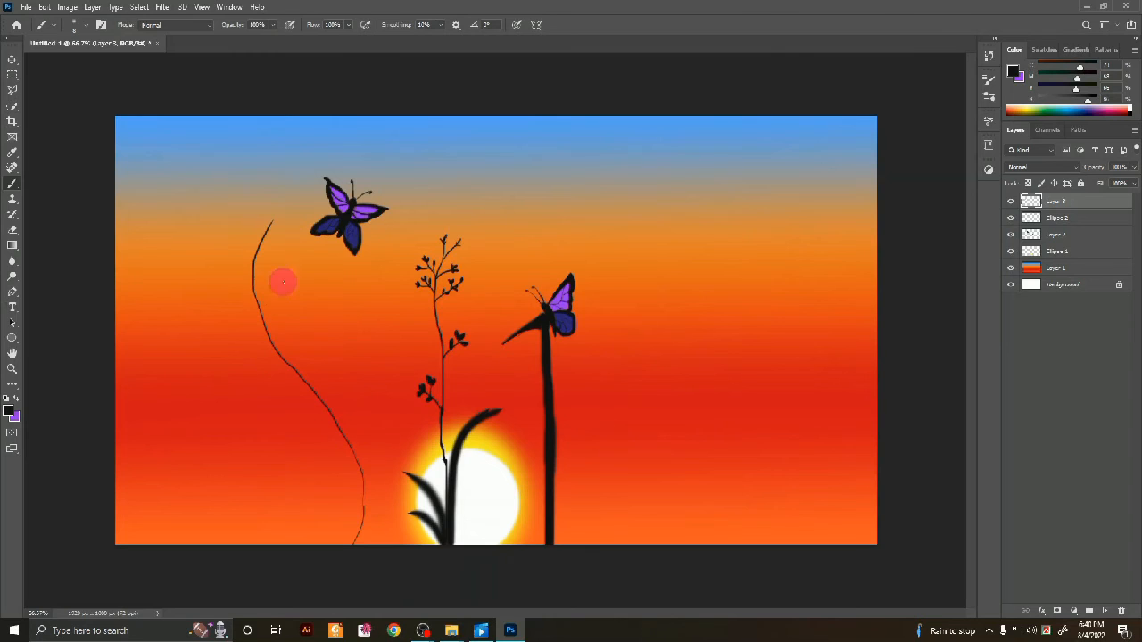
mouse_move(265, 263)
mouse_down()
mouse_move(250, 255)
mouse_move(281, 212)
mouse_up()
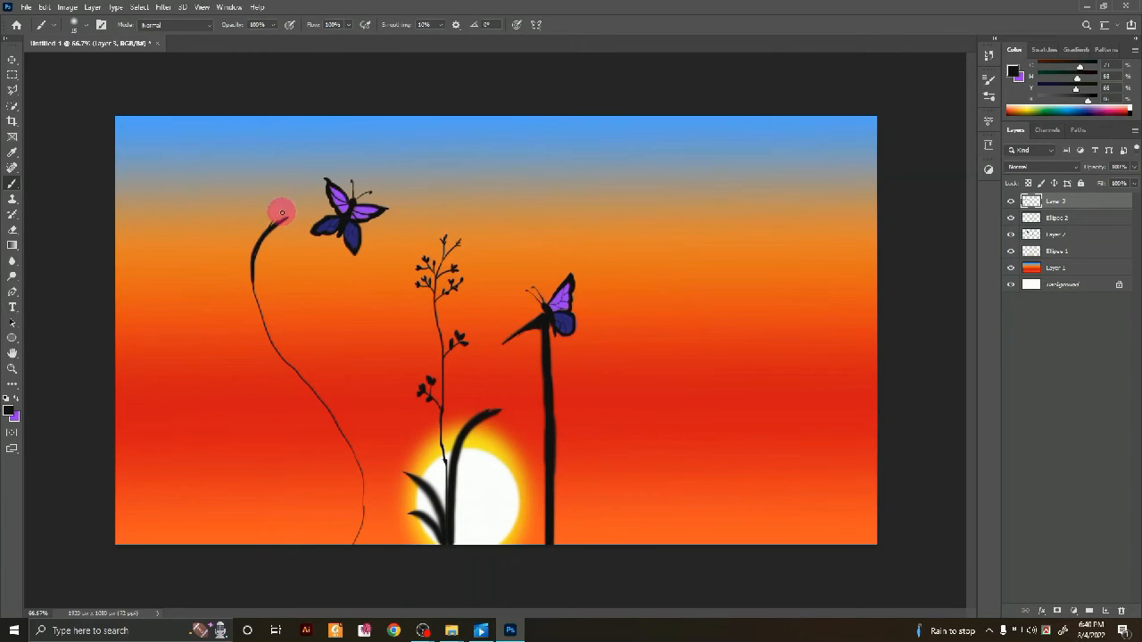
mouse_move(262, 316)
mouse_down()
mouse_move(250, 288)
mouse_move(224, 273)
mouse_up()
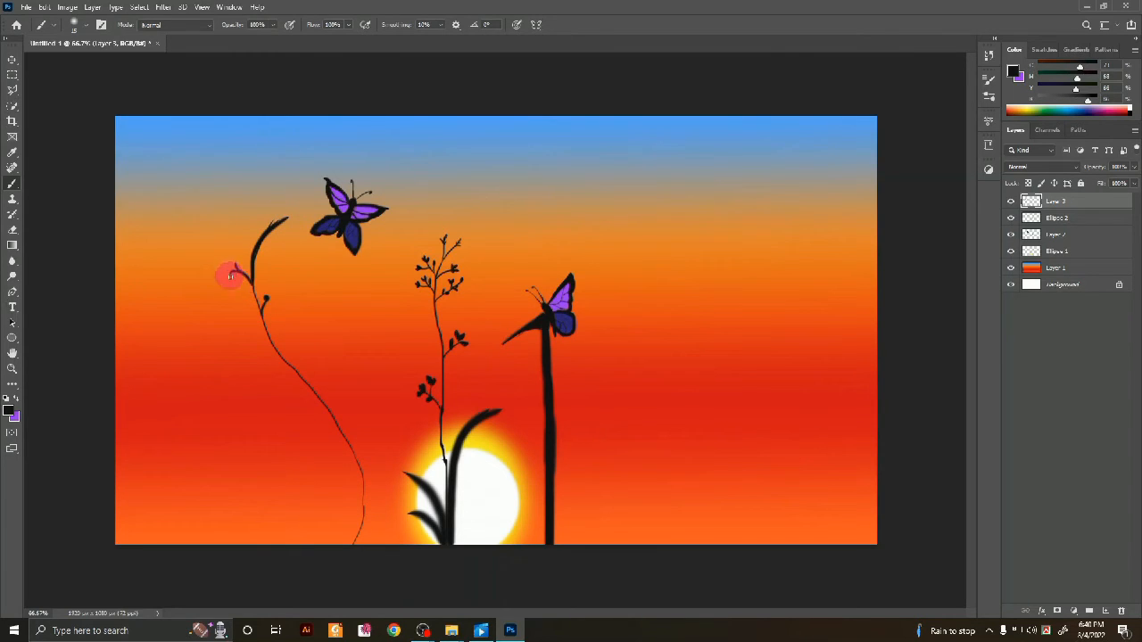
mouse_move(255, 318)
mouse_down()
mouse_move(216, 291)
mouse_move(207, 270)
mouse_move(198, 279)
mouse_move(210, 295)
mouse_move(232, 312)
mouse_up()
drag(243, 247, 252, 273)
drag(266, 230, 275, 214)
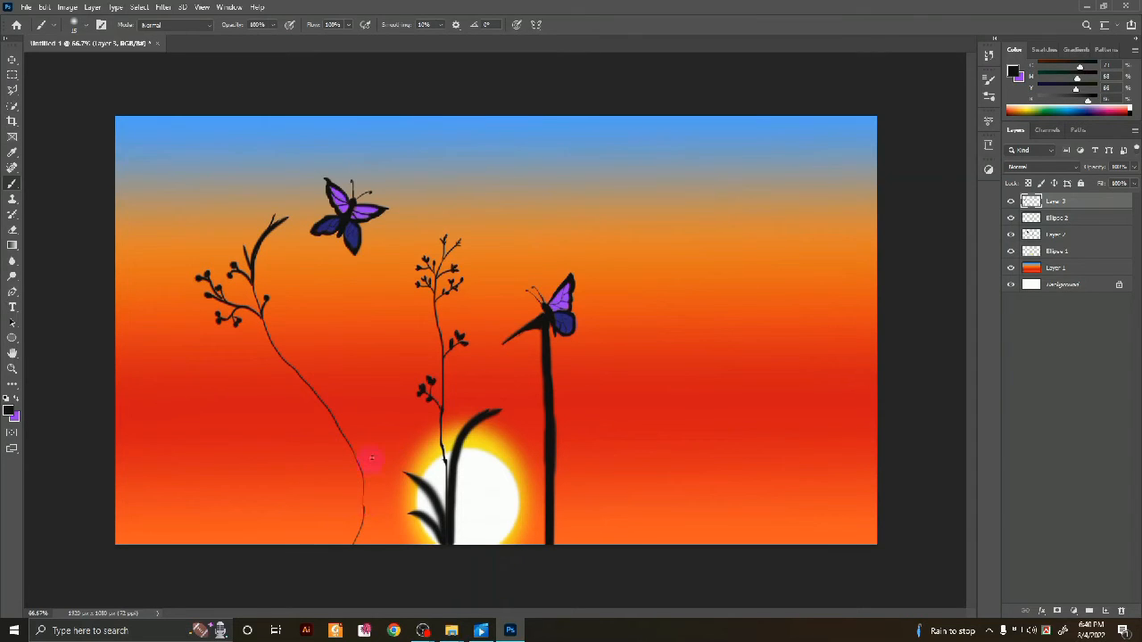
mouse_move(355, 535)
mouse_down()
mouse_move(310, 413)
mouse_move(266, 455)
mouse_up()
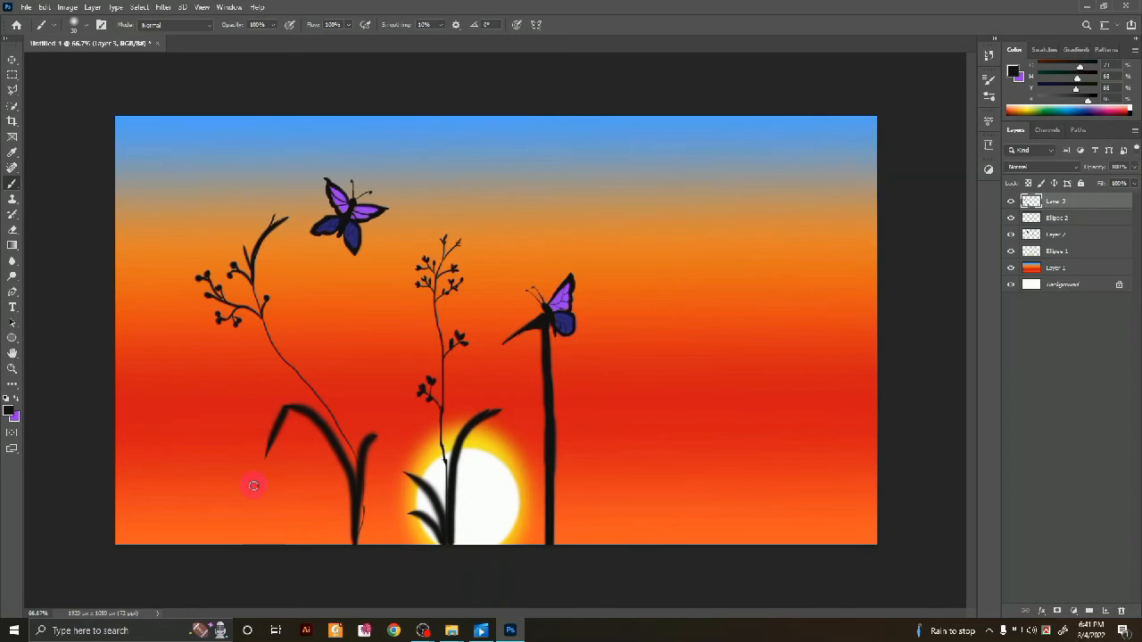
drag(351, 542, 347, 449)
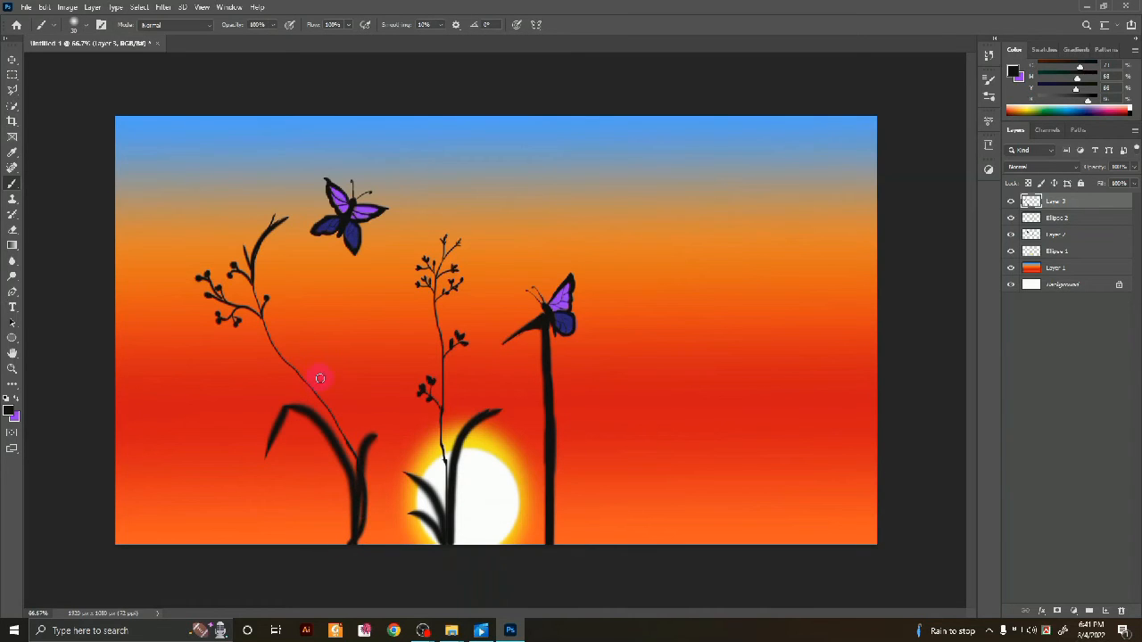
- Add a new top layer and outline a third butterfly with a smaller black brush, resting on the left plant's bent leaf
key(ctrl+plus)
key(ctrl+plus)
drag(214, 418, 295, 250)
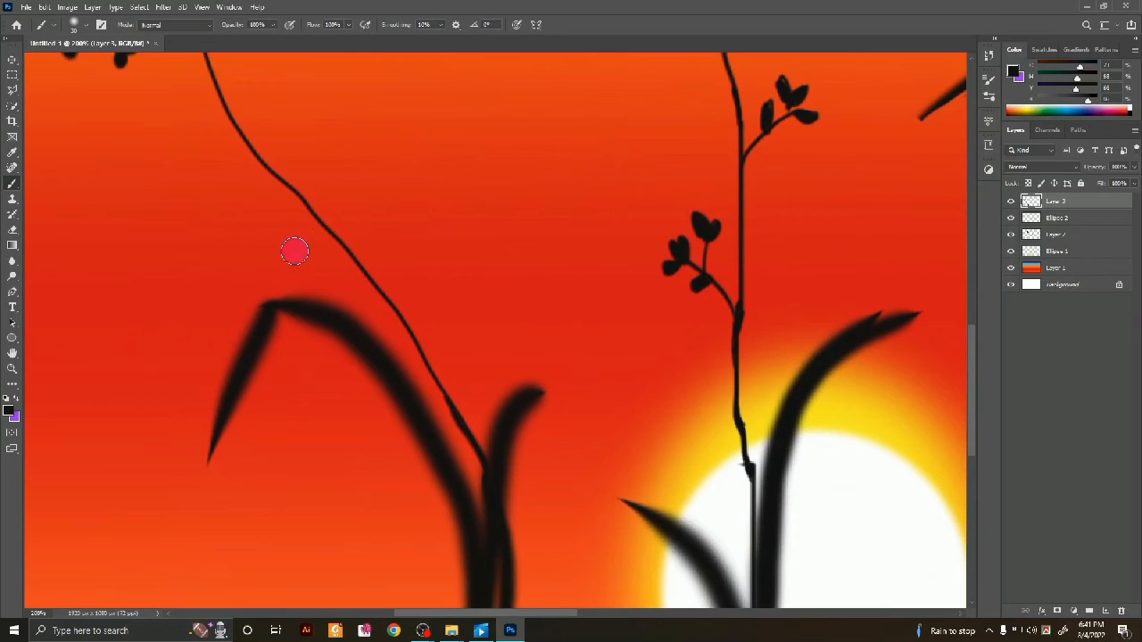
scroll(740, 215, up, 2)
click(1105, 611)
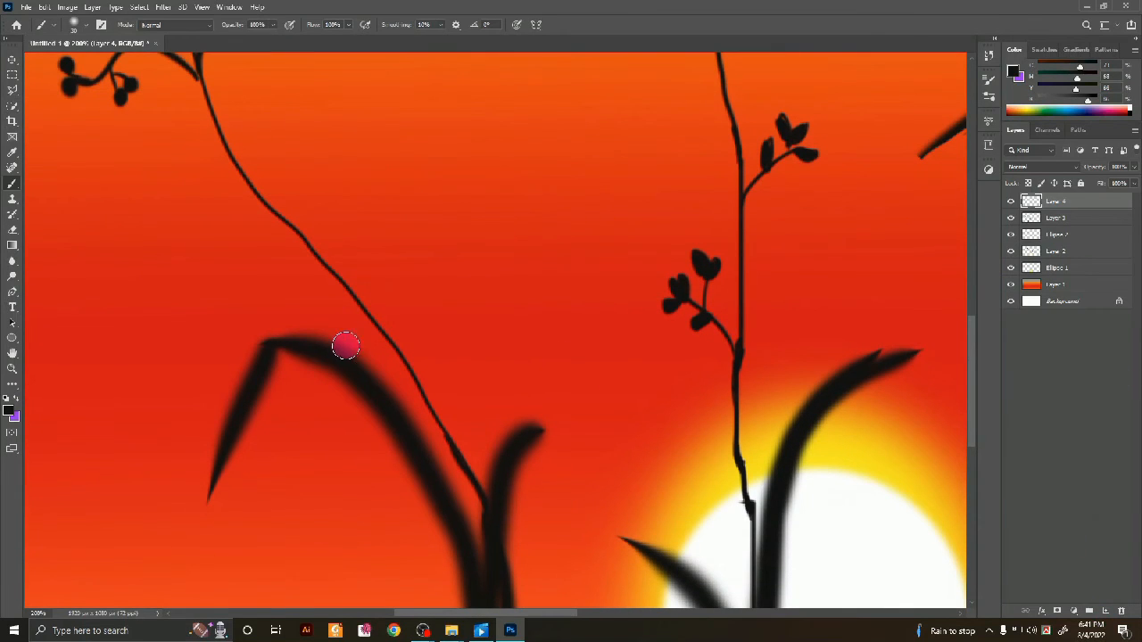
key(bracketleft)
key(bracketleft)
key(bracketleft)
key(bracketleft)
mouse_move(364, 281)
mouse_down()
mouse_move(414, 286)
mouse_move(375, 343)
mouse_move(394, 331)
mouse_move(436, 350)
mouse_move(406, 383)
mouse_move(359, 344)
mouse_move(310, 340)
mouse_move(363, 354)
mouse_move(342, 343)
mouse_move(385, 373)
mouse_move(355, 349)
mouse_up()
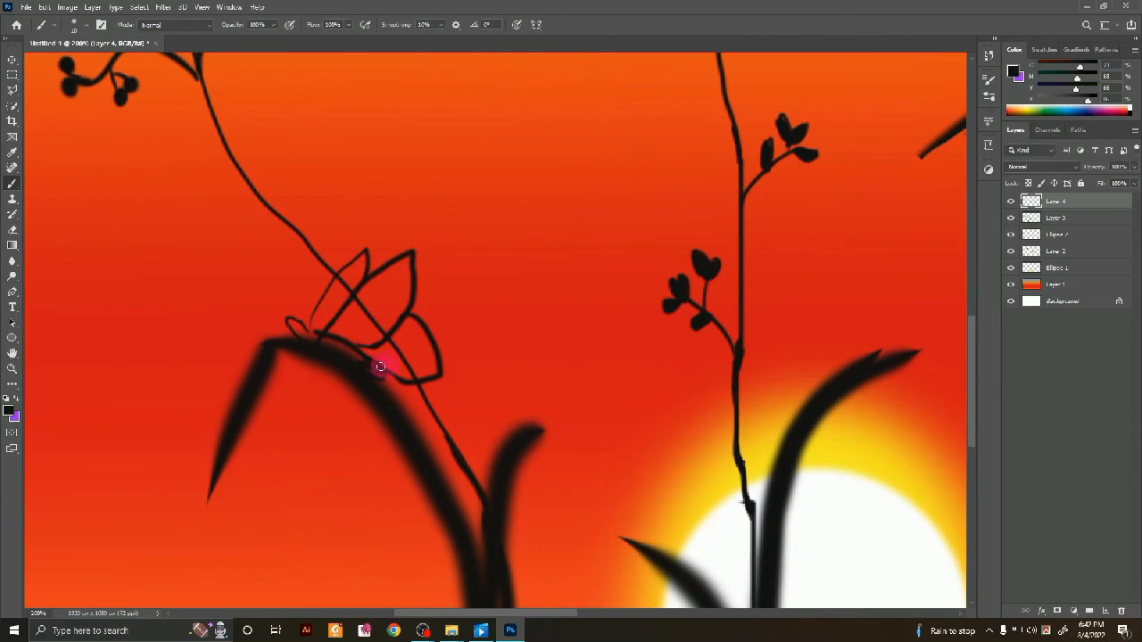
- Fill the third butterfly's body in black, thicken its wing edges and tips, and draw thin veins inside the wings
drag(294, 326, 391, 381)
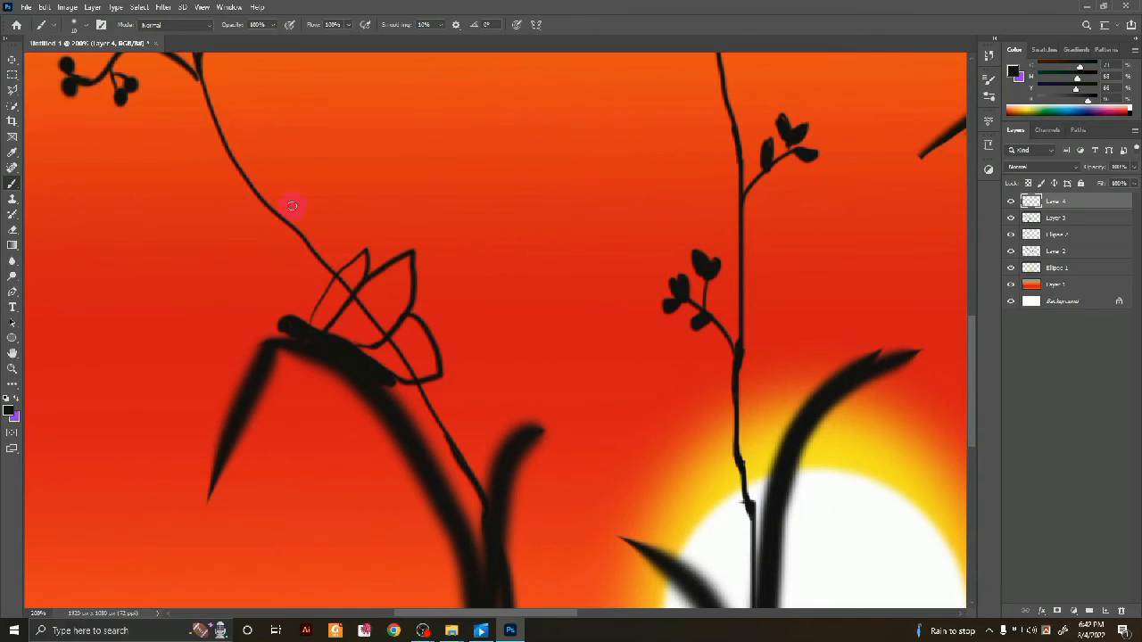
mouse_move(314, 321)
mouse_down()
mouse_move(331, 265)
mouse_move(367, 246)
mouse_up()
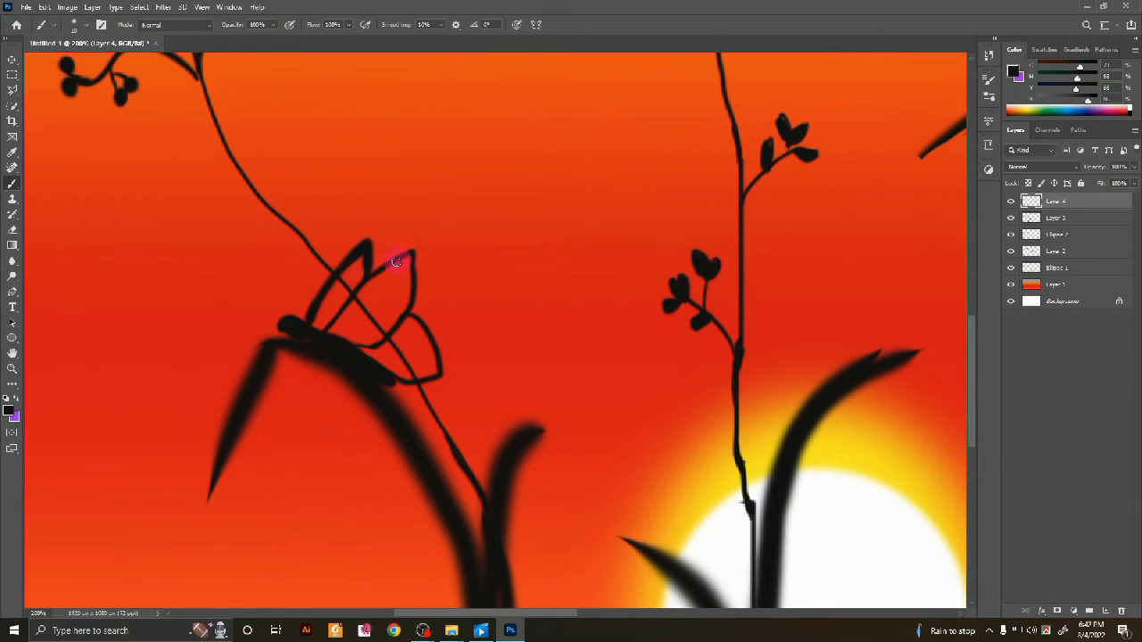
drag(397, 277, 407, 276)
mouse_move(401, 321)
mouse_down()
mouse_move(434, 363)
mouse_move(390, 376)
mouse_move(431, 374)
mouse_up()
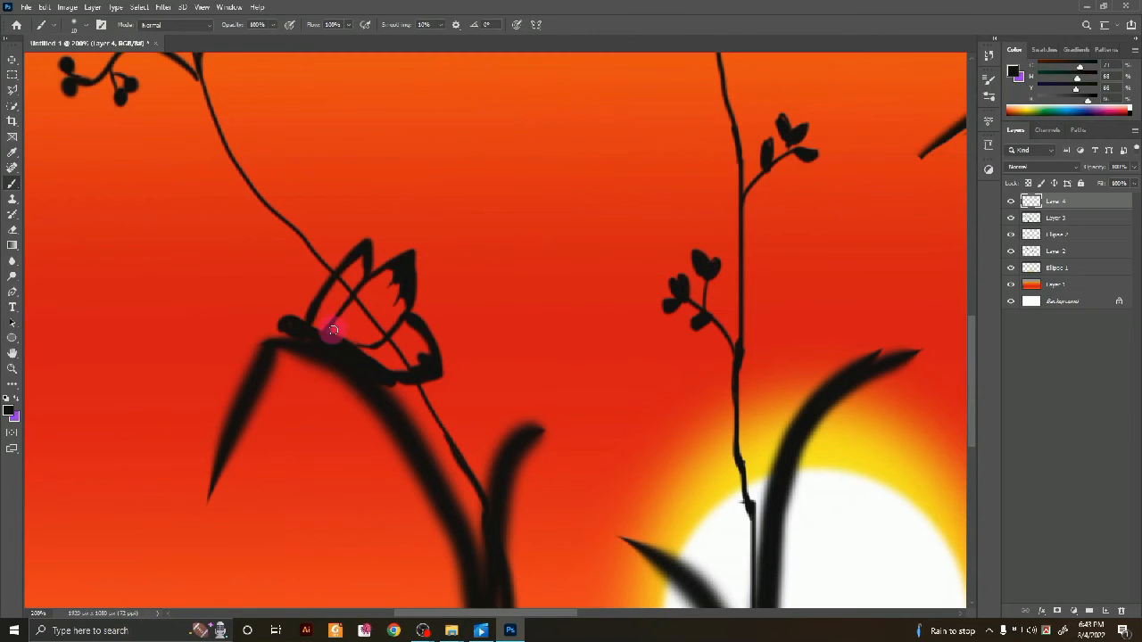
mouse_move(356, 329)
mouse_down()
mouse_move(325, 302)
mouse_move(367, 269)
mouse_up()
mouse_move(380, 342)
mouse_down()
mouse_move(397, 359)
mouse_move(411, 354)
mouse_up()
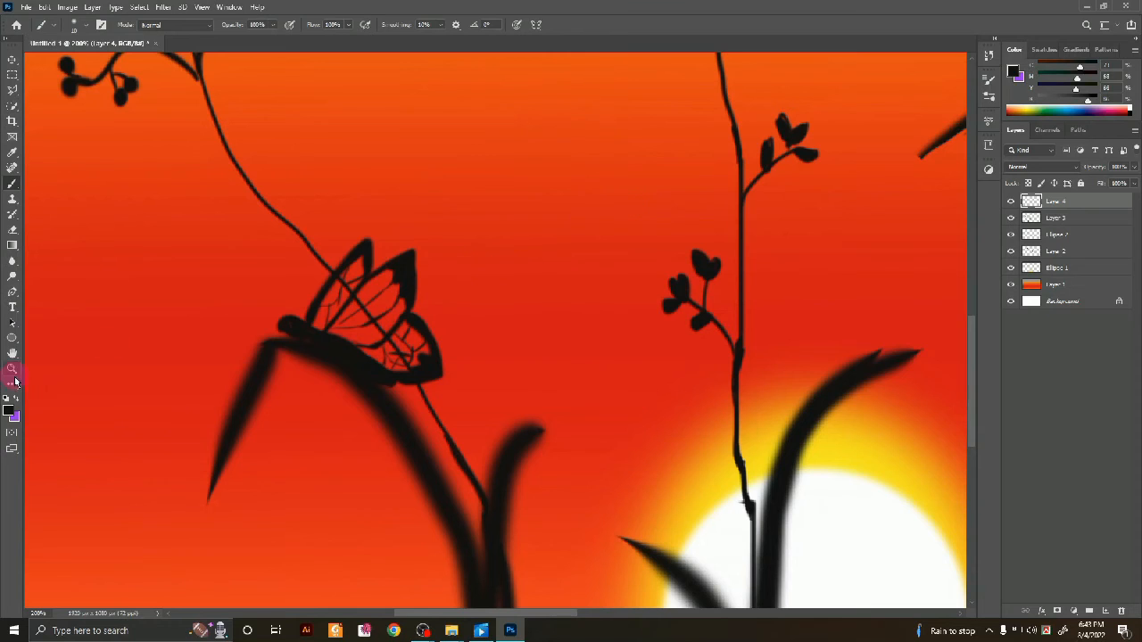
- Switch to the purple background color and fill the third butterfly's upper wings on Layer 2
click(17, 398)
key(ctrl+minus)
click(1011, 218)
click(1010, 218)
click(1011, 235)
click(1011, 235)
click(1011, 251)
click(1010, 252)
click(1055, 252)
mouse_move(458, 367)
mouse_down()
mouse_move(448, 340)
mouse_move(481, 328)
mouse_move(420, 311)
mouse_up()
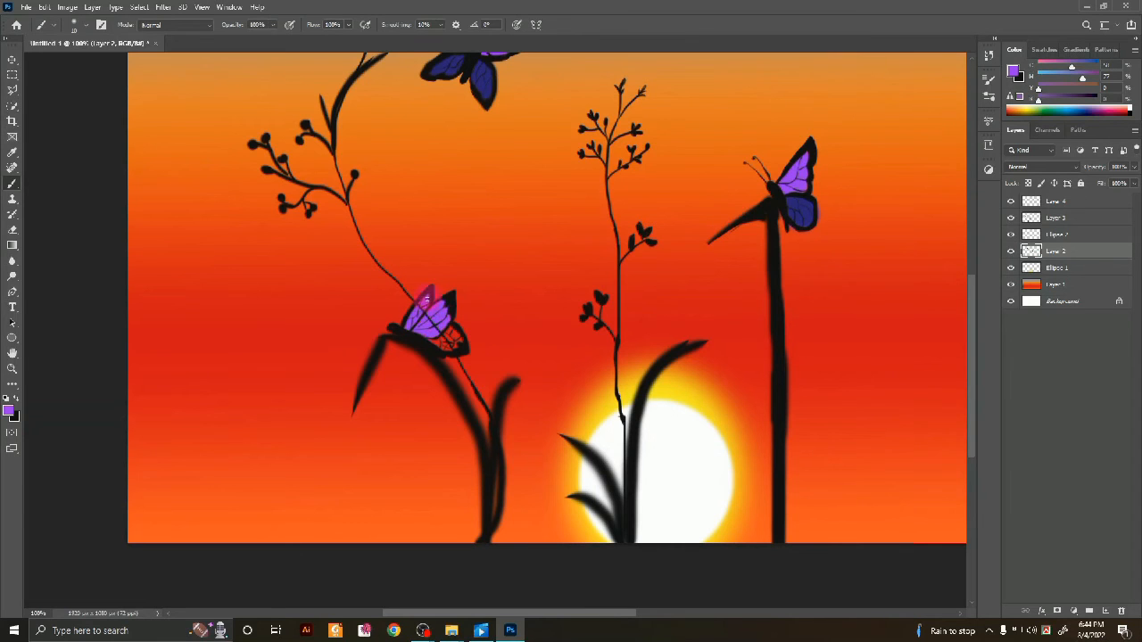
- Fill the third butterfly's lower wing with dark blue sampled from the top butterfly, and paint two black antennae on Layer 4
click(11, 413)
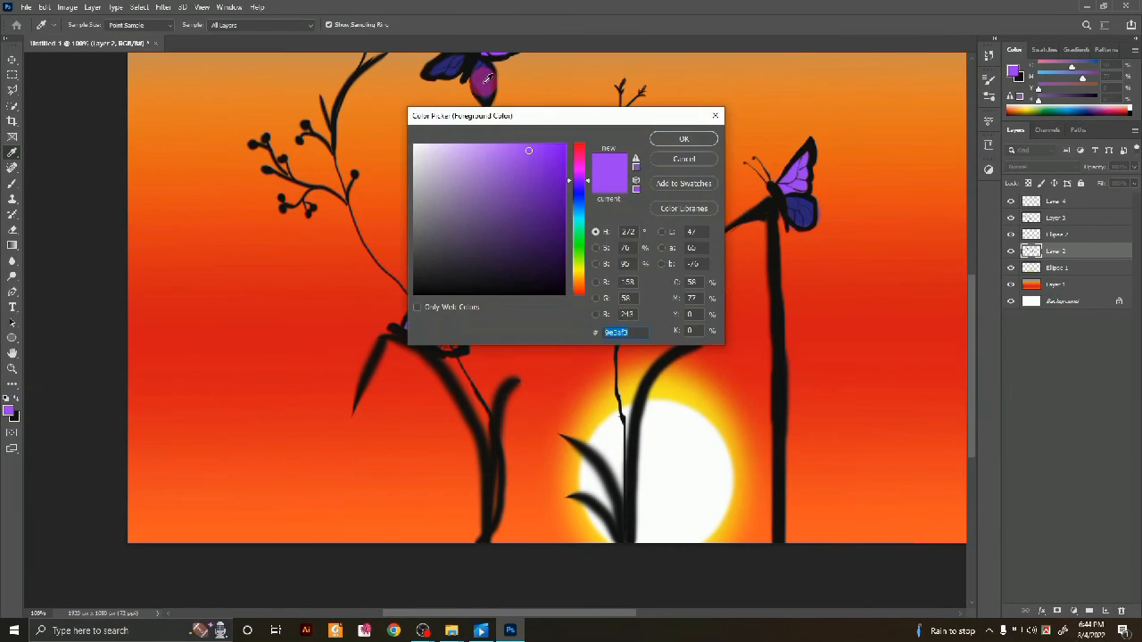
click(485, 82)
key(Return)
drag(454, 332, 435, 341)
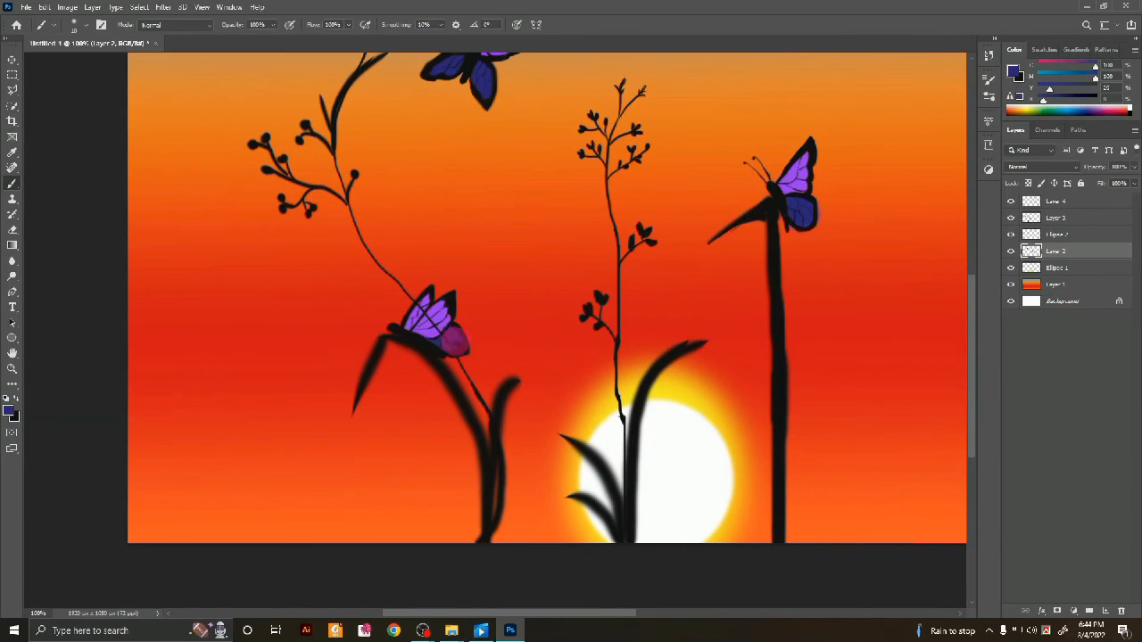
click(16, 397)
click(1095, 205)
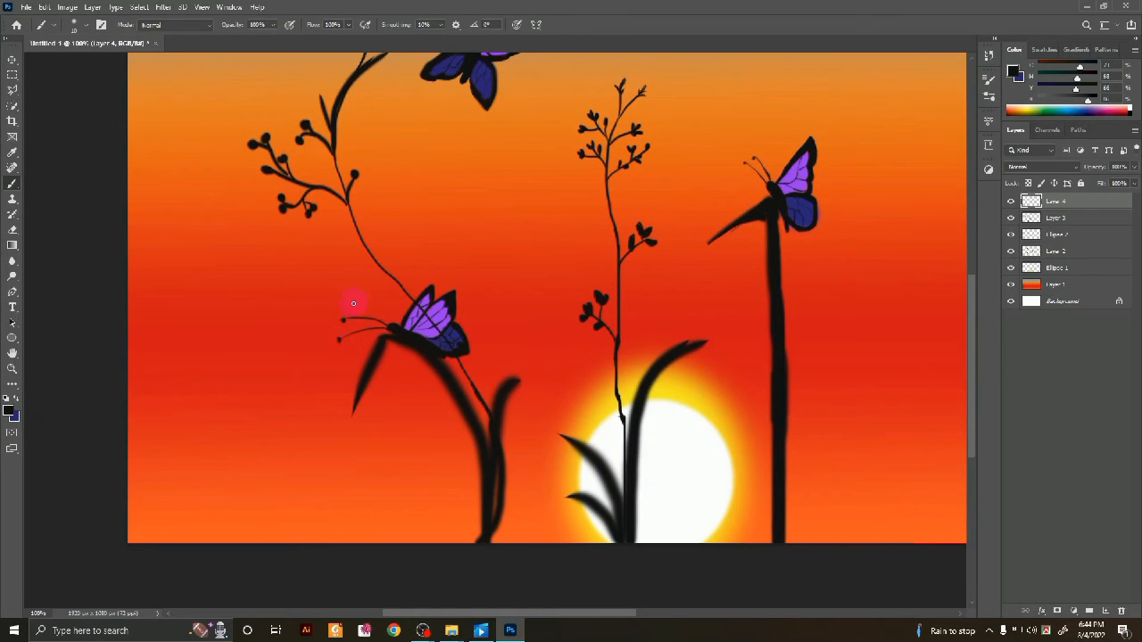
- Paint over the stem crossing the third butterfly's wings on Layer 4 with dark blue and purple sampled from the right butterfly
click(16, 399)
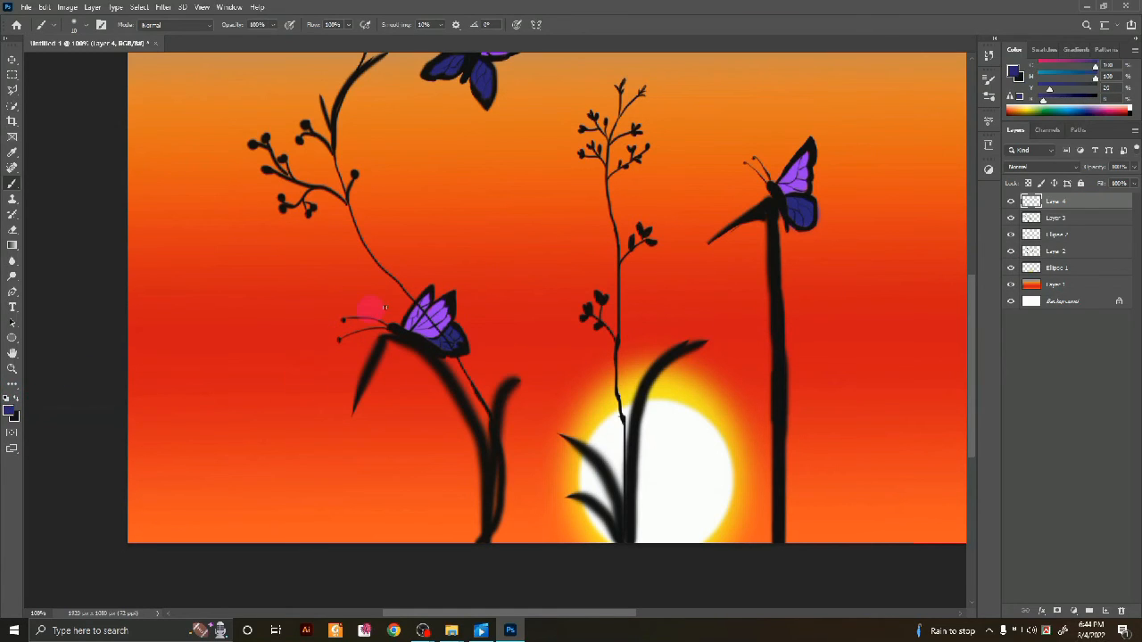
click(9, 409)
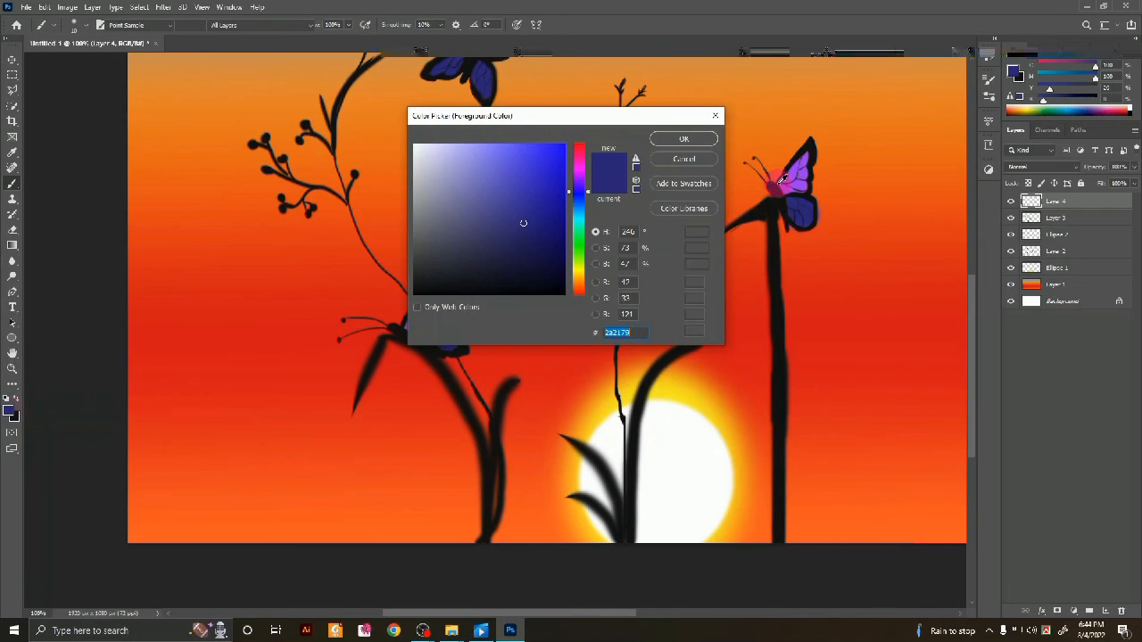
click(780, 178)
key(Return)
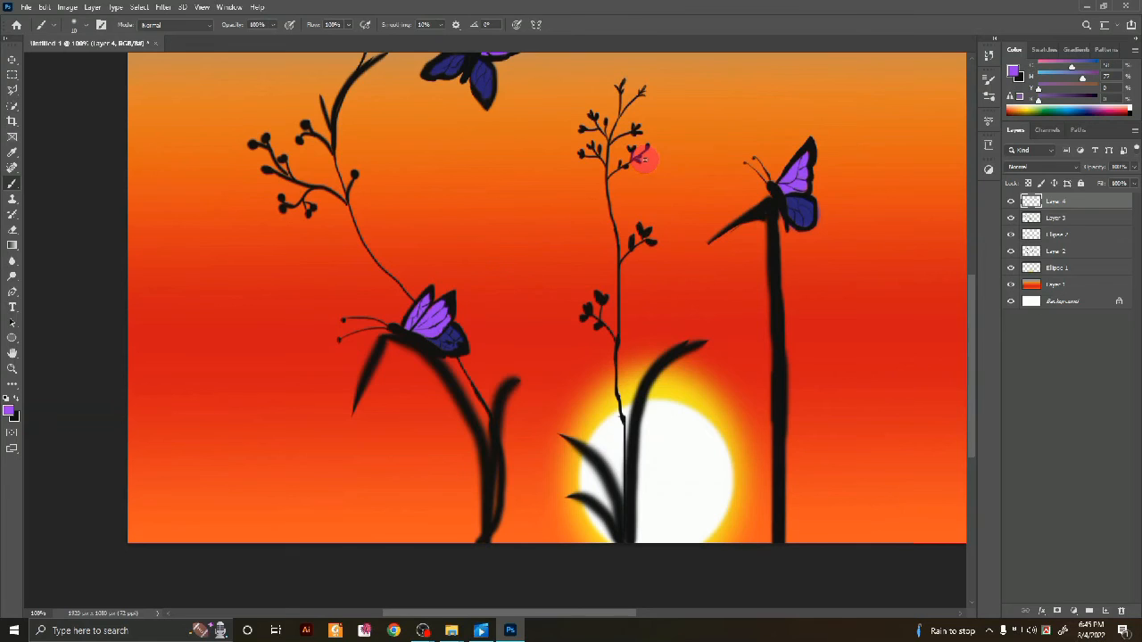
key(ctrl+minus)
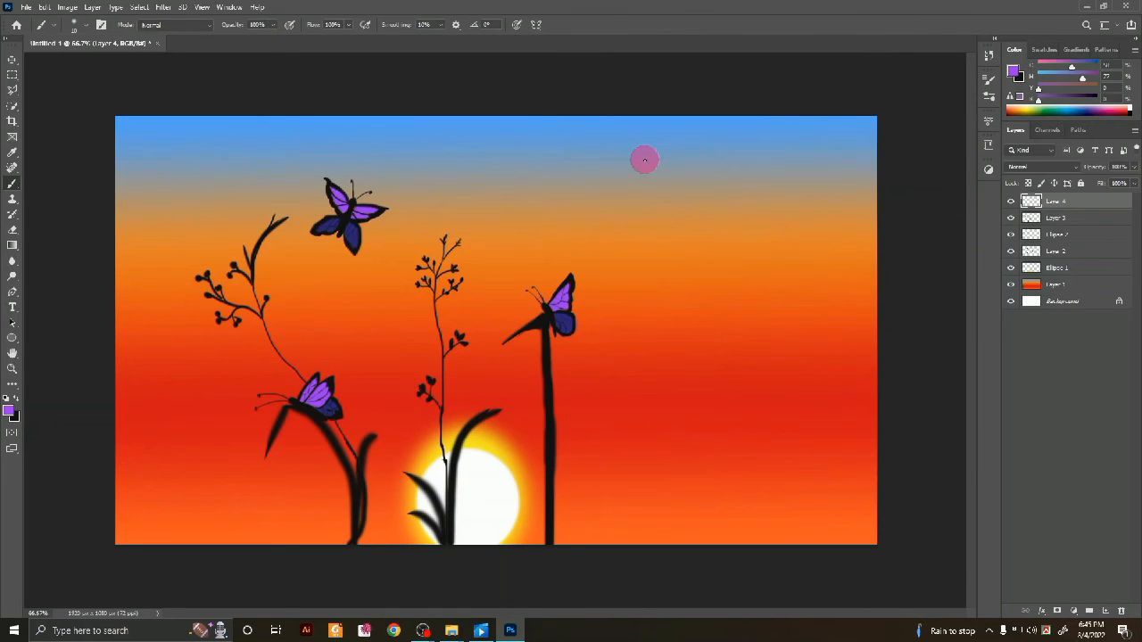
- Paint black grass blades on Layer 3 in front of the sun and around the base of the right butterfly's stem
key(x)
key(alt+bracketleft)
mouse_move(462, 539)
mouse_down()
mouse_move(471, 401)
mouse_move(484, 472)
mouse_move(516, 476)
mouse_up()
mouse_move(521, 544)
mouse_down()
mouse_move(533, 455)
mouse_move(548, 463)
mouse_move(530, 472)
mouse_move(563, 459)
mouse_up()
key(ctrl+z)
key(ctrl+z)
mouse_move(537, 541)
mouse_down()
mouse_move(537, 477)
mouse_move(587, 443)
mouse_up()
drag(572, 501, 591, 463)
mouse_move(556, 542)
mouse_down()
mouse_move(566, 452)
mouse_move(612, 434)
mouse_up()
drag(441, 499, 427, 447)
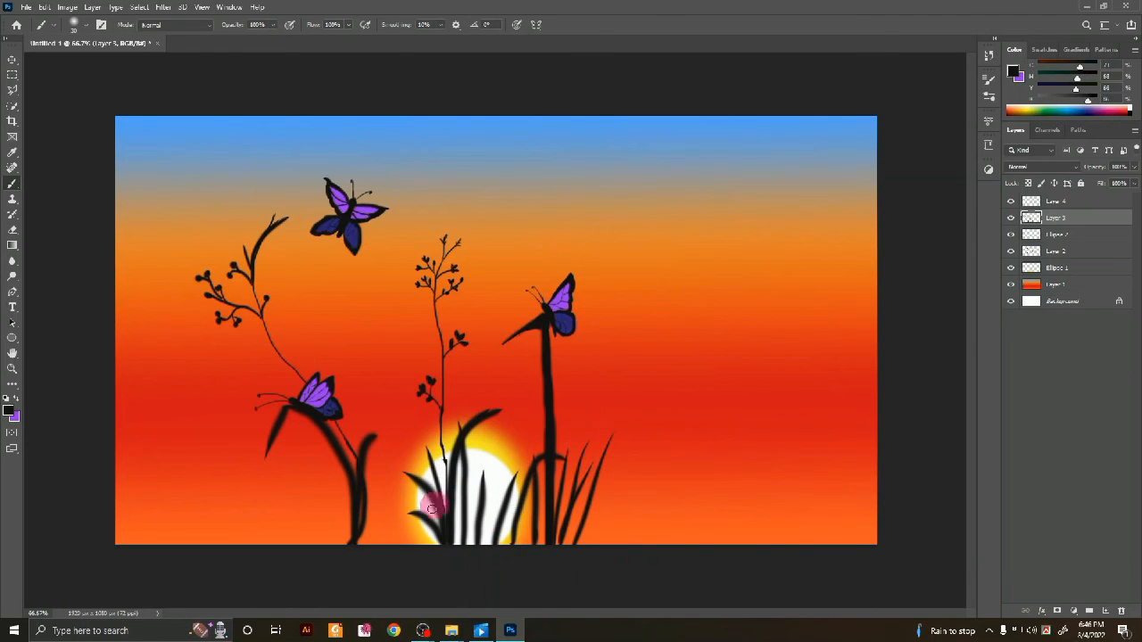
- Paint black grass blades of varied height and bend along the bottom edge from the sun to the canvas's left edge
mouse_move(380, 543)
mouse_down()
mouse_move(357, 486)
mouse_move(392, 490)
mouse_up()
drag(401, 542, 406, 434)
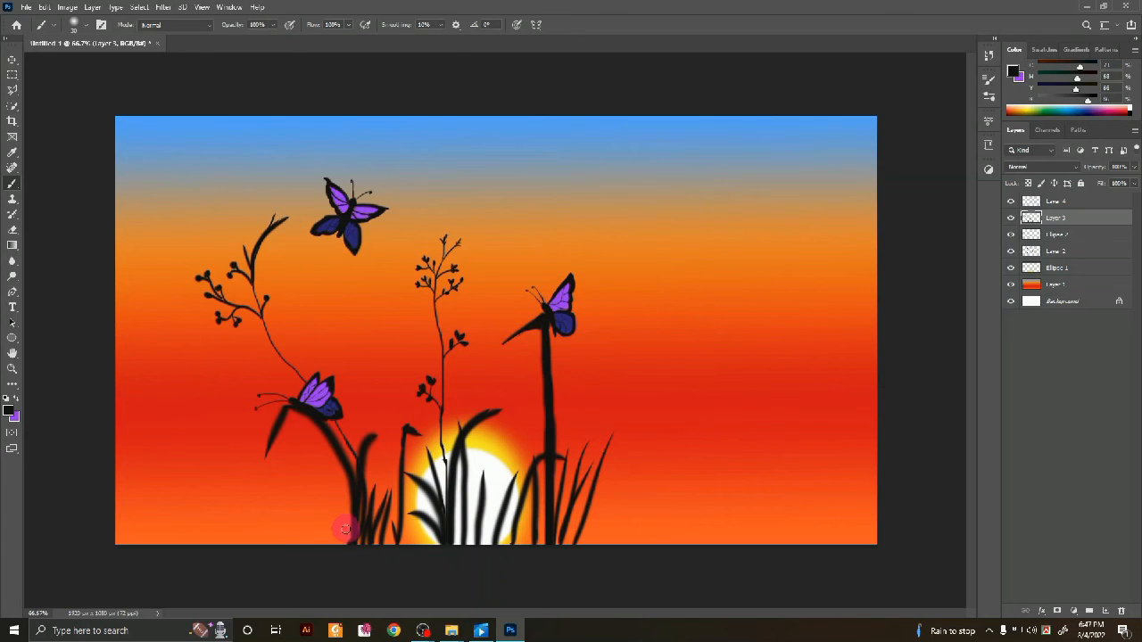
drag(337, 543, 302, 457)
drag(302, 541, 287, 488)
mouse_move(267, 546)
mouse_down()
mouse_move(239, 538)
mouse_move(259, 499)
mouse_up()
drag(223, 541, 236, 459)
drag(223, 540, 206, 466)
drag(178, 542, 200, 440)
drag(178, 542, 166, 462)
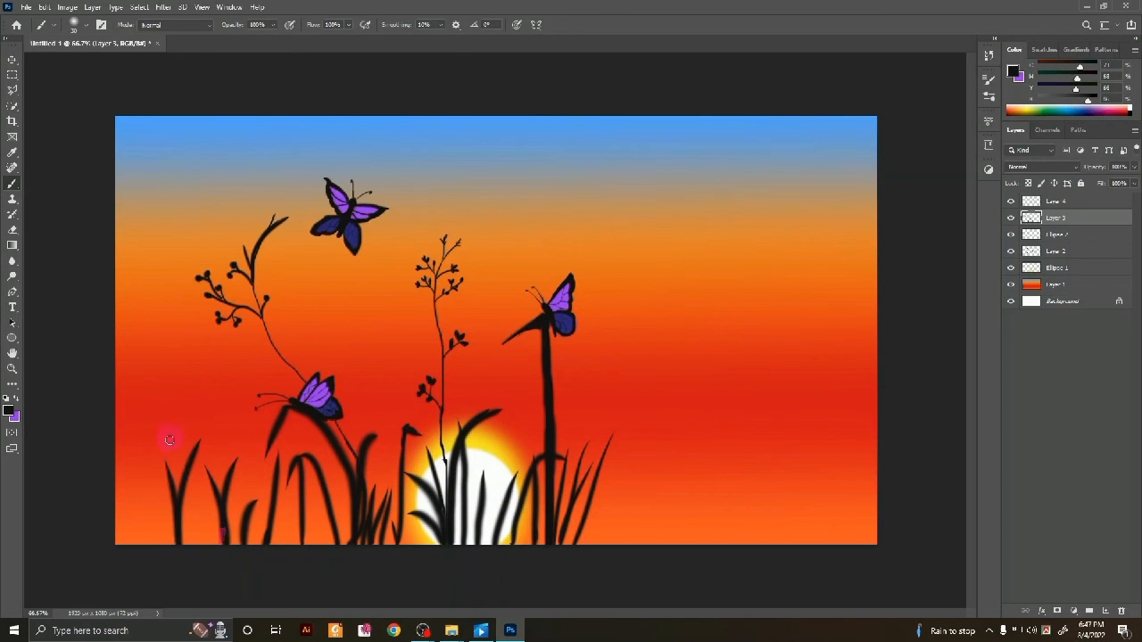
drag(157, 542, 189, 406)
drag(123, 543, 152, 416)
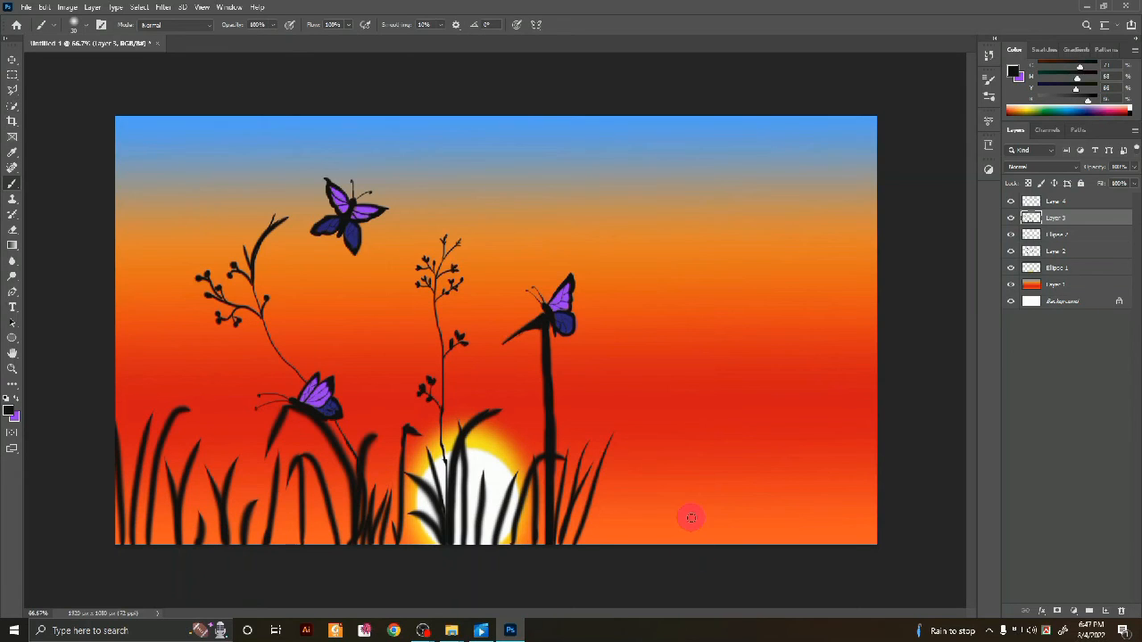
- Continue the black grass along the bottom edge from the right butterfly's stem to the canvas's right edge
drag(589, 543, 623, 459)
mouse_move(610, 543)
mouse_down()
mouse_move(637, 494)
mouse_move(641, 513)
mouse_move(651, 495)
mouse_up()
drag(648, 542, 710, 379)
mouse_move(705, 542)
mouse_down()
mouse_move(723, 454)
mouse_move(664, 465)
mouse_move(733, 542)
mouse_move(748, 490)
mouse_up()
mouse_move(754, 542)
mouse_down()
mouse_move(768, 492)
mouse_move(788, 486)
mouse_up()
mouse_move(792, 542)
mouse_down()
mouse_move(786, 406)
mouse_move(823, 415)
mouse_up()
mouse_move(827, 542)
mouse_down()
mouse_move(844, 421)
mouse_move(864, 489)
mouse_up()
- Paint a tall curved black stalk with a long side leaf in the right-hand grass, and add more blades around it
drag(739, 543, 748, 307)
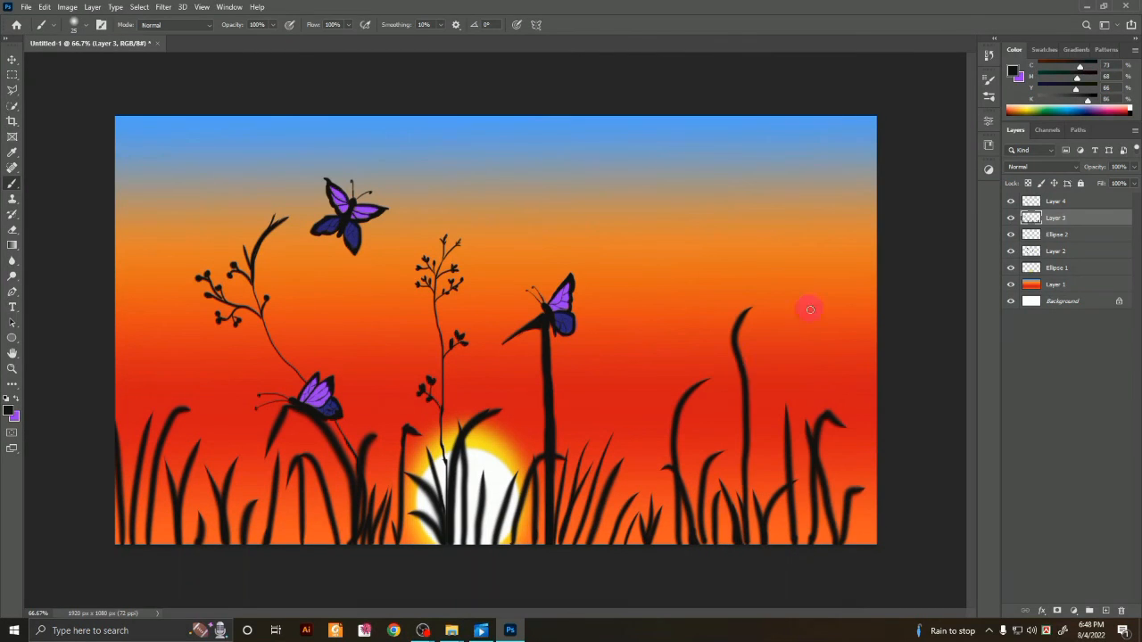
drag(680, 327, 749, 391)
drag(871, 533, 850, 451)
drag(724, 543, 747, 383)
- Paint a tall thin stem right of the right butterfly, reaching into the blue sky, with curved leaves and twigs ending in round buds
mouse_move(571, 519)
mouse_down()
mouse_move(663, 230)
mouse_move(664, 141)
mouse_up()
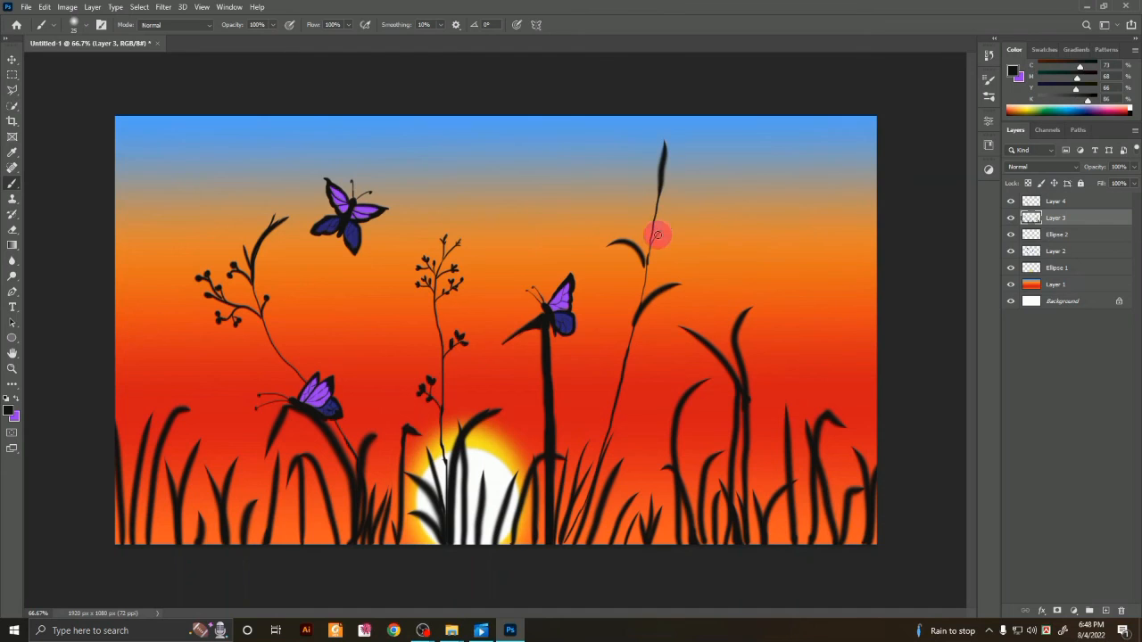
click(666, 238)
click(681, 223)
click(676, 217)
click(667, 230)
click(659, 229)
drag(652, 231, 634, 174)
click(635, 203)
click(631, 171)
click(626, 166)
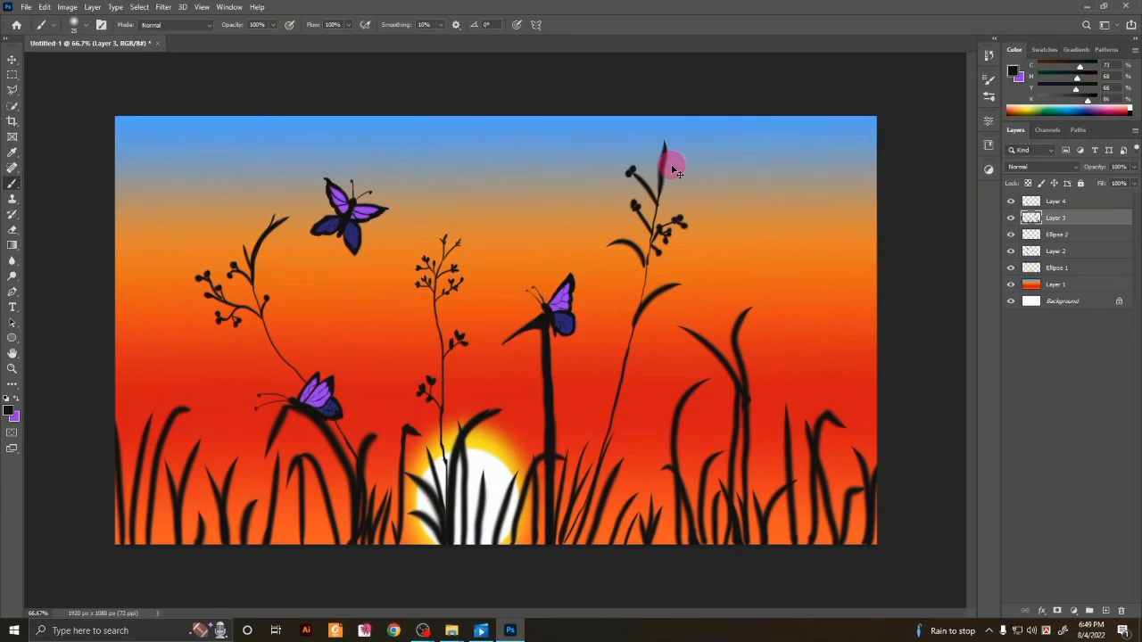
click(621, 166)
mouse_move(647, 183)
mouse_down()
mouse_move(644, 169)
mouse_move(647, 197)
mouse_move(675, 190)
mouse_up()
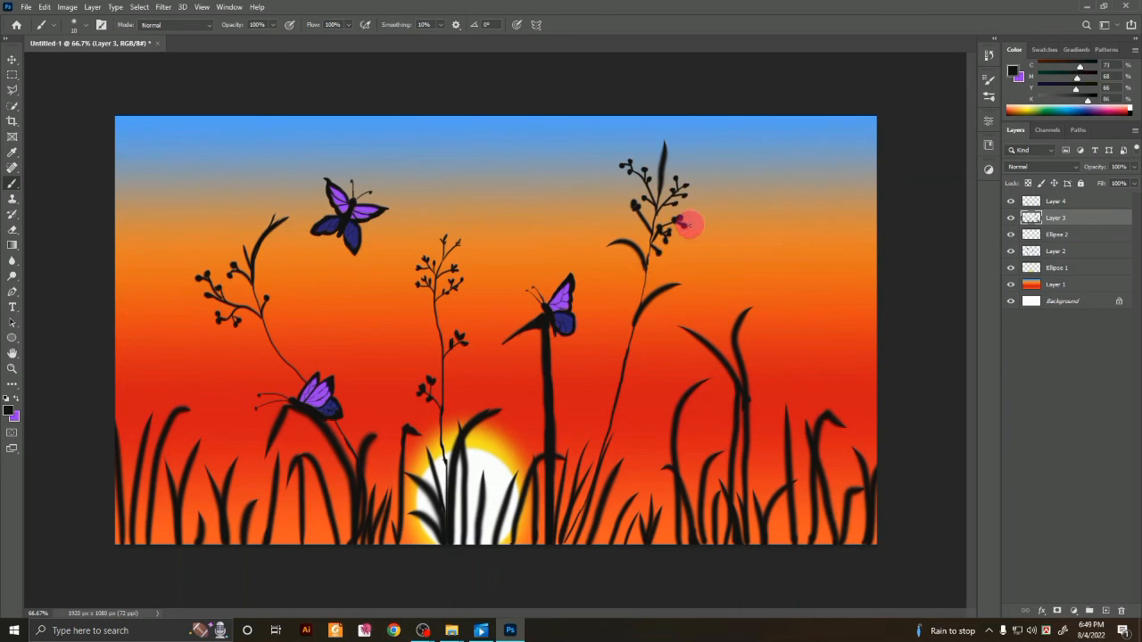
- Paint the new butterfly's thick black wing borders, body and two curled antennae in the blue sky between the left butterfly and the tall right stem
key(alt+bracketleft)
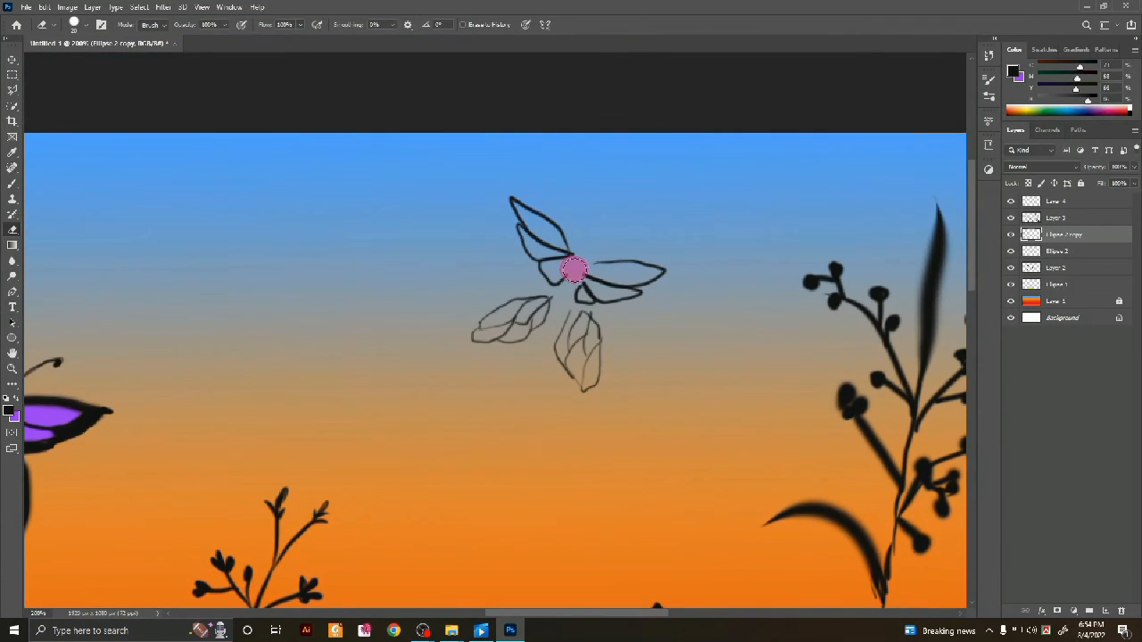
key(b)
mouse_move(571, 258)
mouse_down()
mouse_move(555, 327)
mouse_move(586, 247)
mouse_move(541, 331)
mouse_move(556, 318)
mouse_move(545, 327)
mouse_move(558, 348)
mouse_move(553, 273)
mouse_move(583, 237)
mouse_move(555, 289)
mouse_up()
mouse_move(569, 230)
mouse_down()
mouse_move(570, 238)
mouse_move(535, 205)
mouse_move(512, 219)
mouse_move(542, 281)
mouse_move(497, 300)
mouse_move(505, 344)
mouse_move(603, 359)
mouse_move(556, 337)
mouse_move(645, 294)
mouse_move(640, 254)
mouse_move(614, 241)
mouse_move(633, 210)
mouse_move(589, 197)
mouse_move(587, 183)
mouse_up()
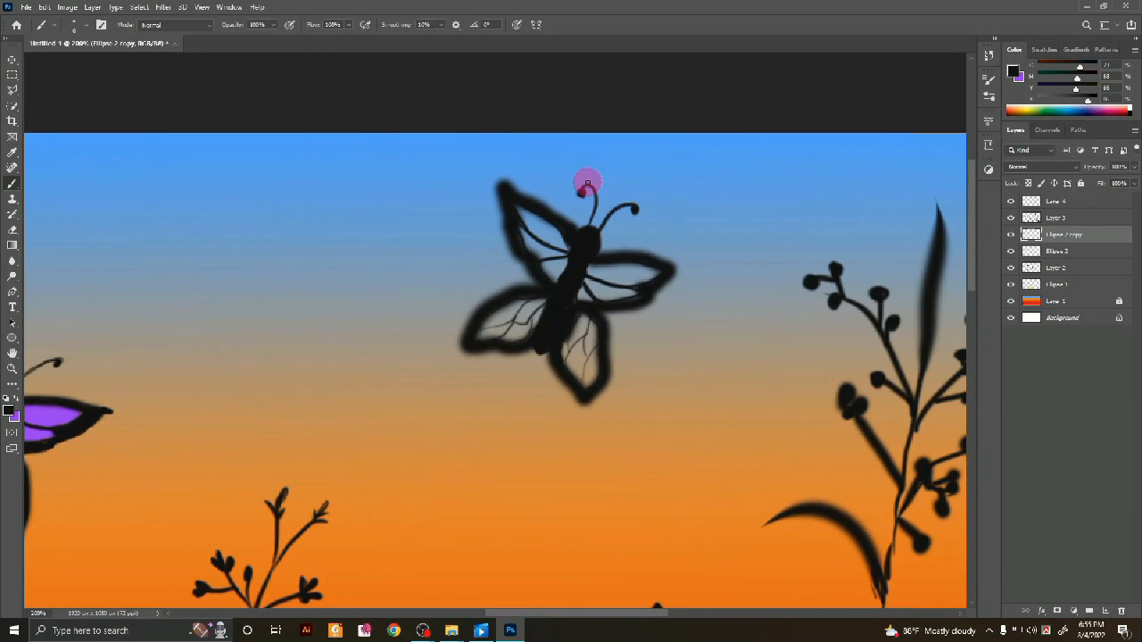
- Fill the new butterfly's upper wings on Layer 2 with the purple sampled from the left flying butterfly
key(ctrl+minus)
click(1052, 219)
click(1011, 218)
click(1011, 219)
click(1053, 268)
alt+click(216, 330)
mouse_move(562, 299)
mouse_down()
mouse_move(541, 301)
mouse_move(548, 308)
mouse_move(534, 316)
mouse_move(571, 297)
mouse_move(522, 284)
mouse_up()
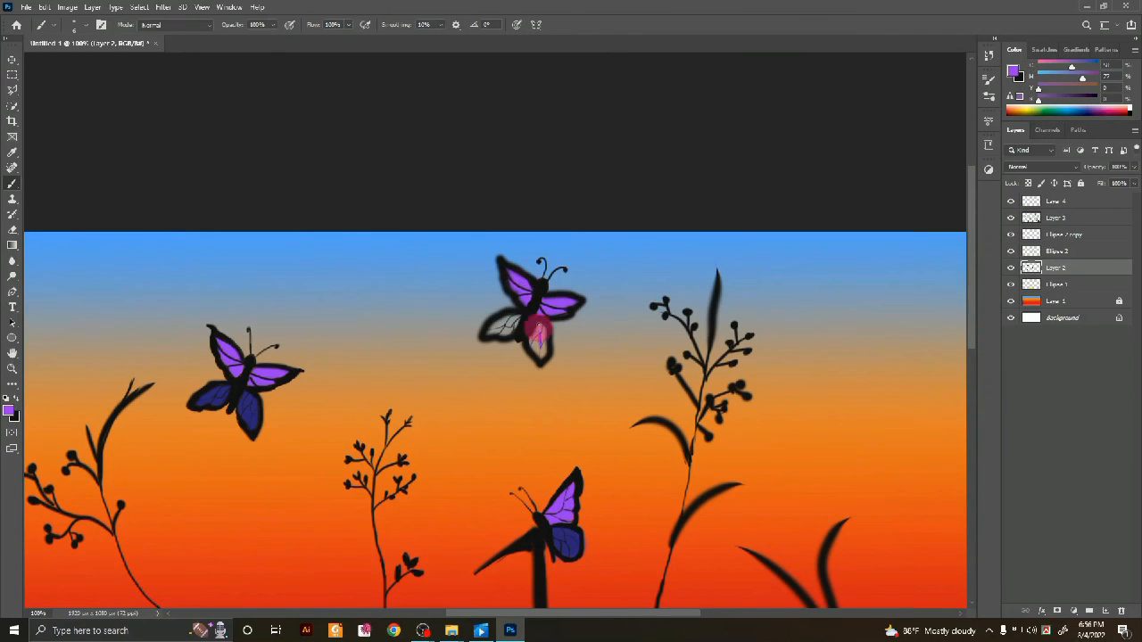
- Paint the new butterfly's lower wings with the dark blue sampled from the left flying butterfly
click(8, 410)
click(215, 395)
click(688, 139)
mouse_move(493, 332)
mouse_down()
mouse_move(504, 319)
mouse_move(539, 344)
mouse_move(513, 330)
mouse_up()
key(ctrl+minus)
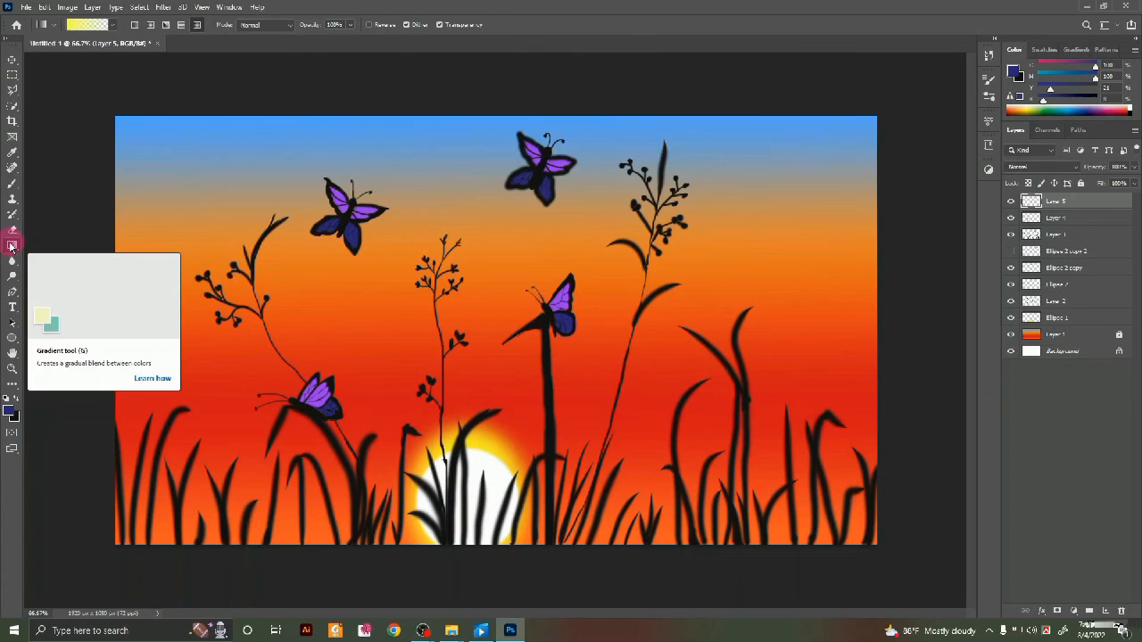
- Set up a solid-type gradient fading from yellow to transparent, with 100% opacity at the yellow end
click(86, 24)
click(446, 308)
click(499, 361)
click(683, 139)
click(445, 280)
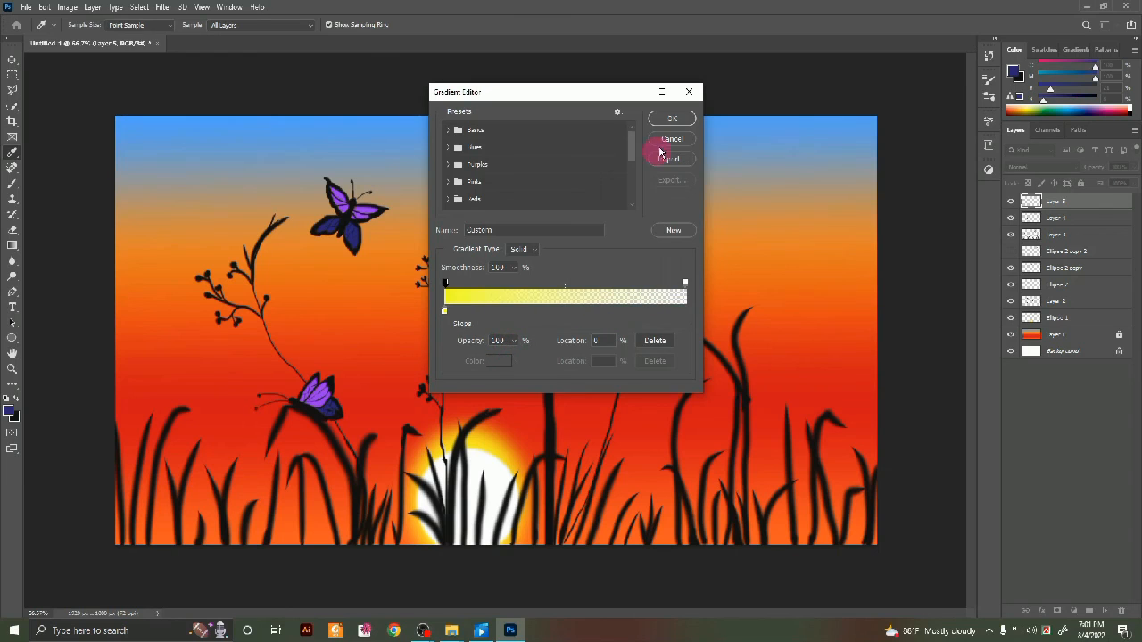
click(672, 118)
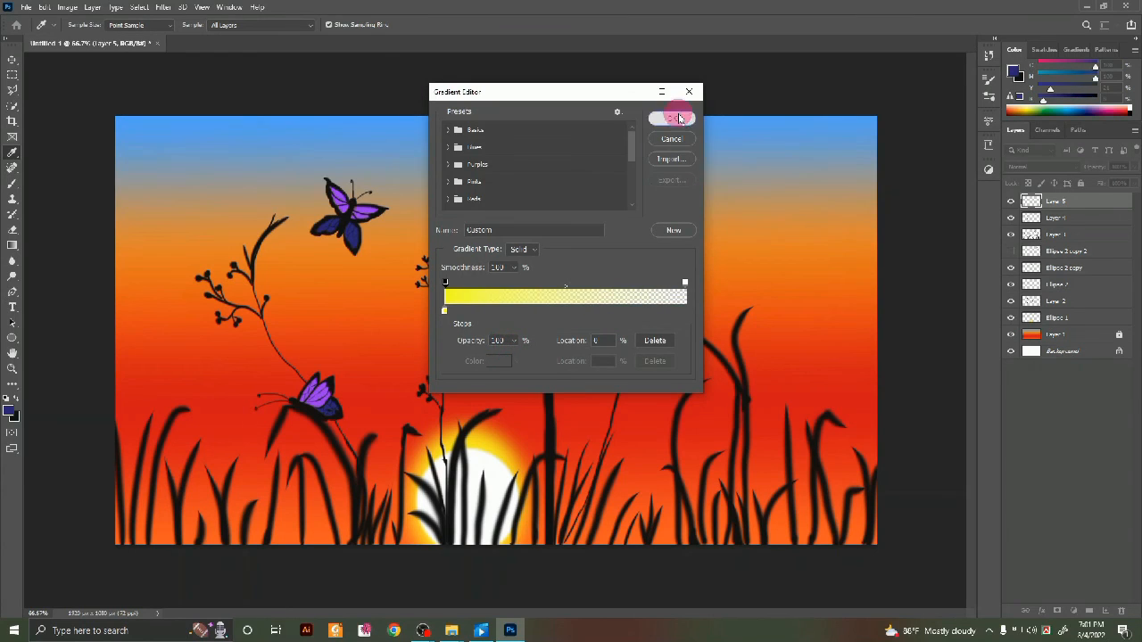
- Scatter small yellow diamond-gradient sparks of varied size over the grass on both sides of the sun, on Layer 5
click(819, 452)
click(865, 495)
click(740, 517)
click(605, 493)
click(346, 473)
click(168, 426)
click(140, 481)
click(203, 488)
click(287, 499)
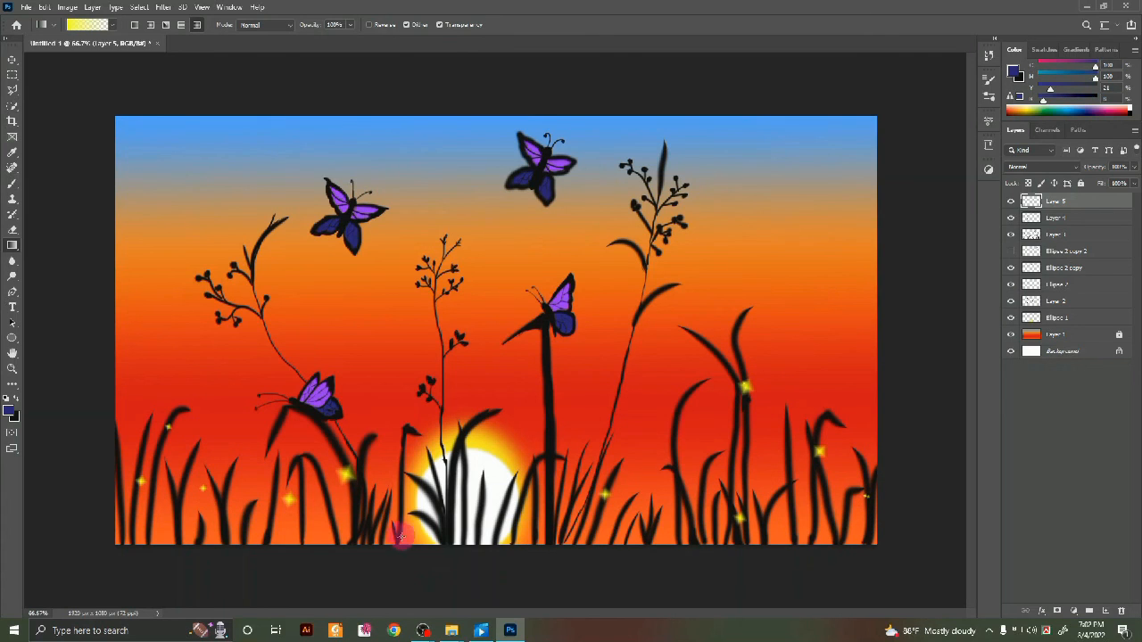
- Add more yellow sparks to the right-hand stalks and low along the grass out to the canvas's left edge
click(744, 450)
click(775, 502)
click(594, 540)
click(250, 532)
click(121, 531)
click(176, 520)
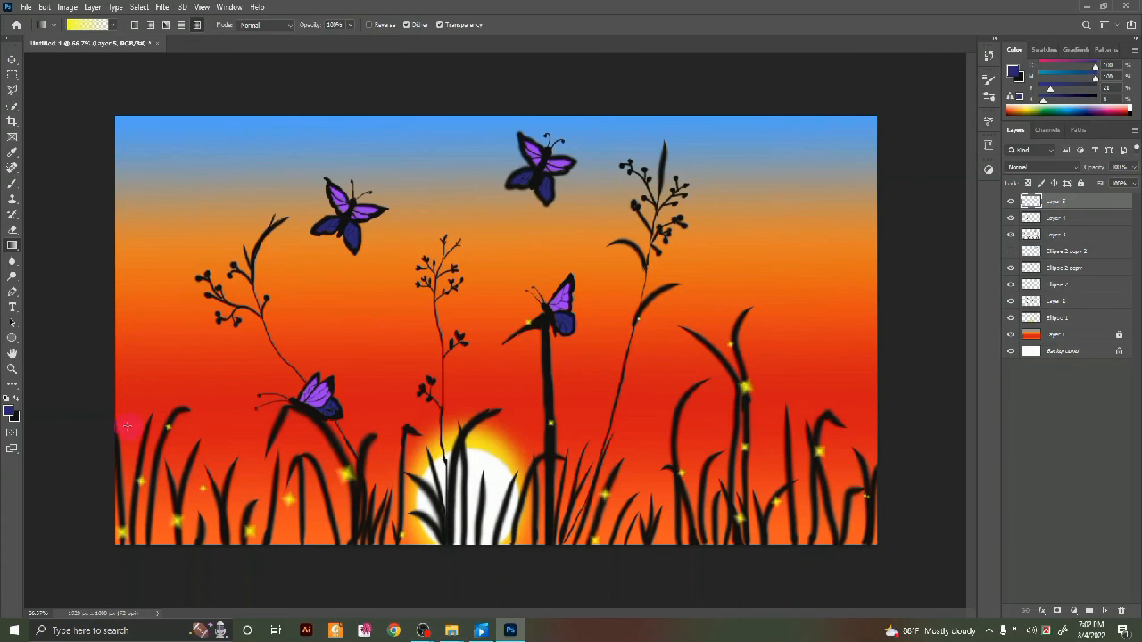
- Place yellow sparks on the central plant's upper twigs and on the grass blades in front of the sun
click(444, 283)
click(440, 259)
click(457, 242)
drag(448, 489, 452, 497)
drag(459, 505, 459, 512)
drag(474, 534, 464, 533)
drag(520, 475, 511, 482)
drag(490, 416, 487, 424)
drag(413, 513, 410, 519)
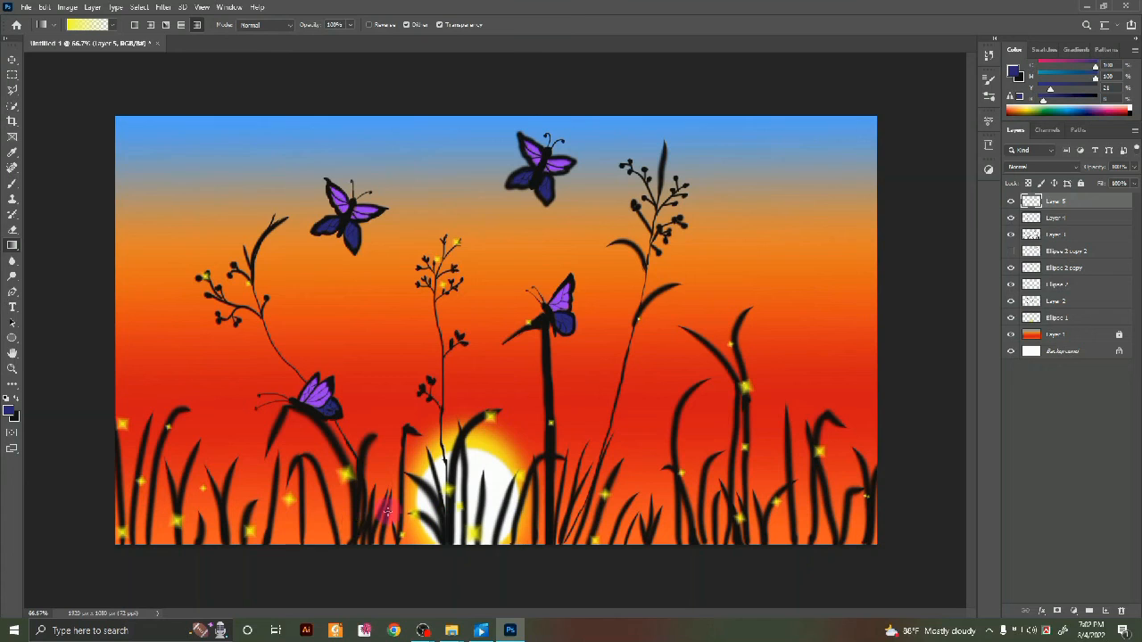
- Soften the yellow sparks on Layer 5 with a Gaussian Blur
click(164, 7)
mouse_move(166, 155)
click(330, 204)
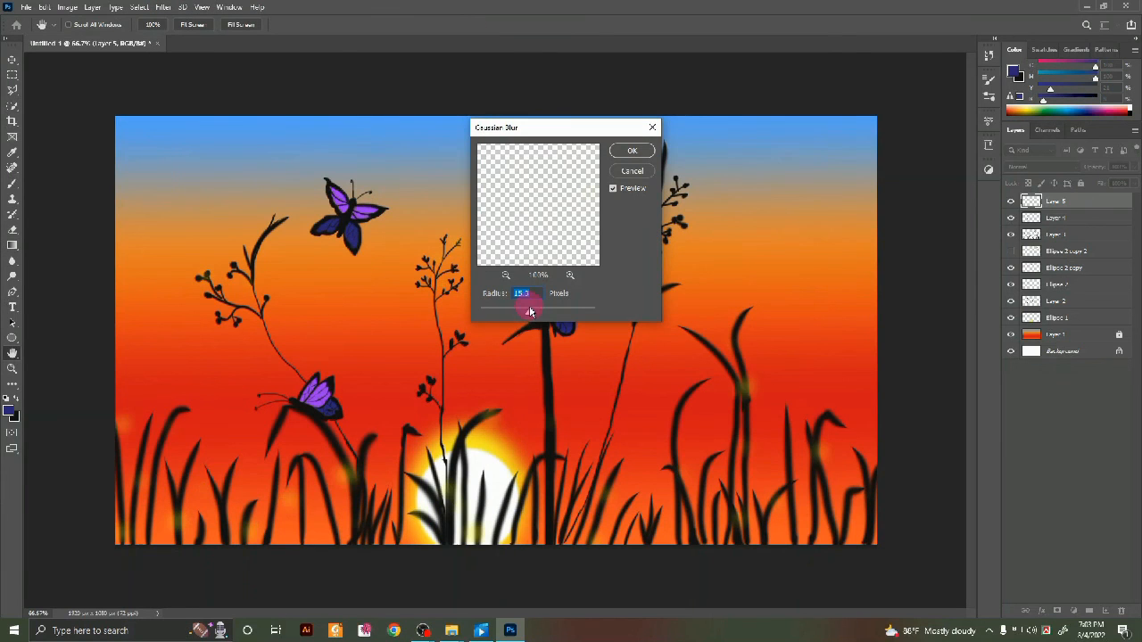
key(Return)
- Add two yellow sparks in the grass at the canvas's lower-right corner and apply a Gaussian Blur with a 2.7-pixel radius to Layer 5
drag(831, 510, 875, 537)
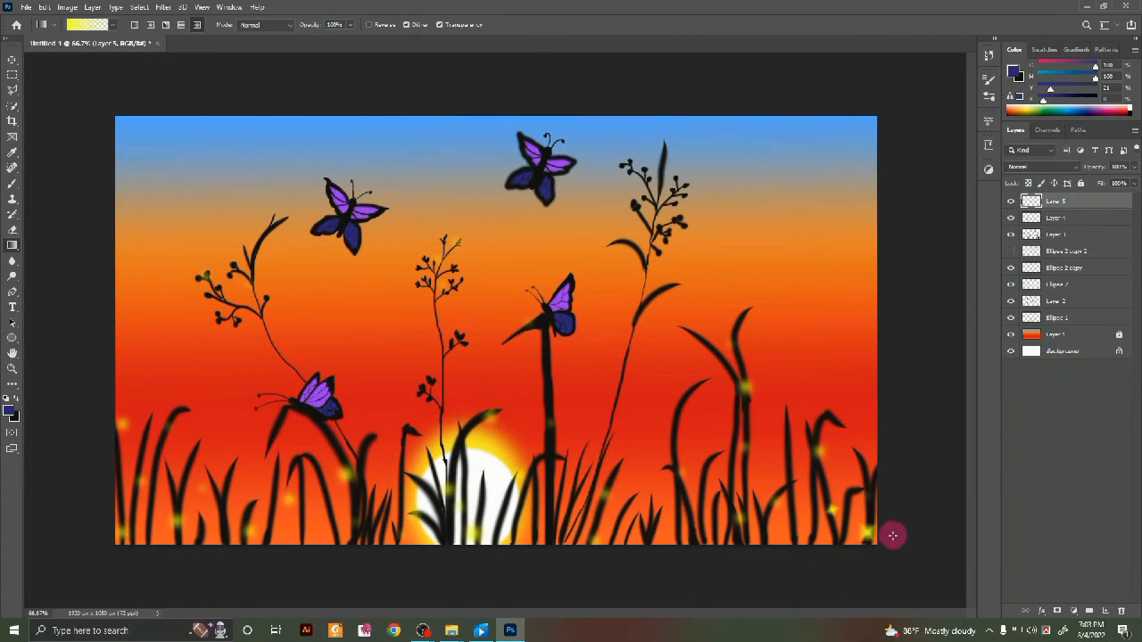
click(168, 8)
mouse_move(165, 153)
click(330, 204)
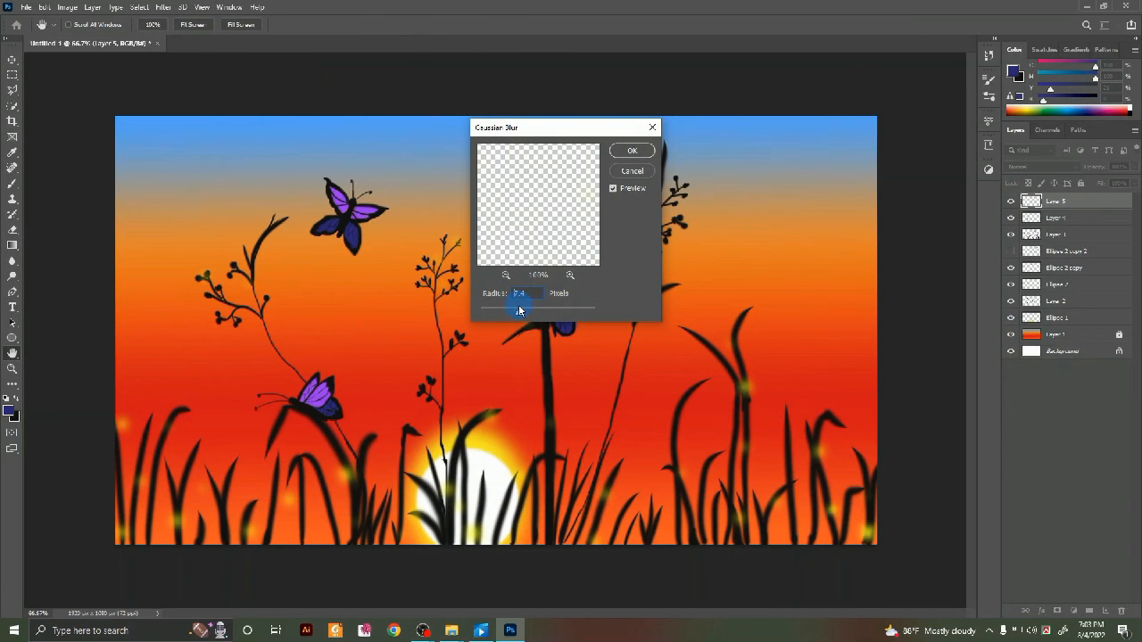
drag(511, 310, 498, 312)
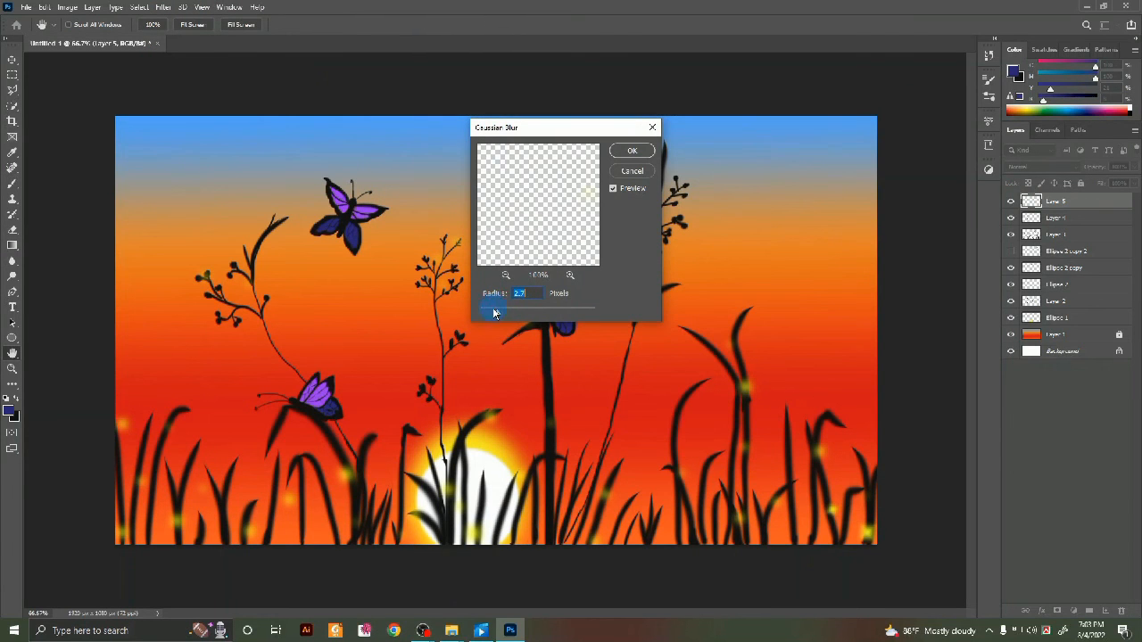
click(636, 151)
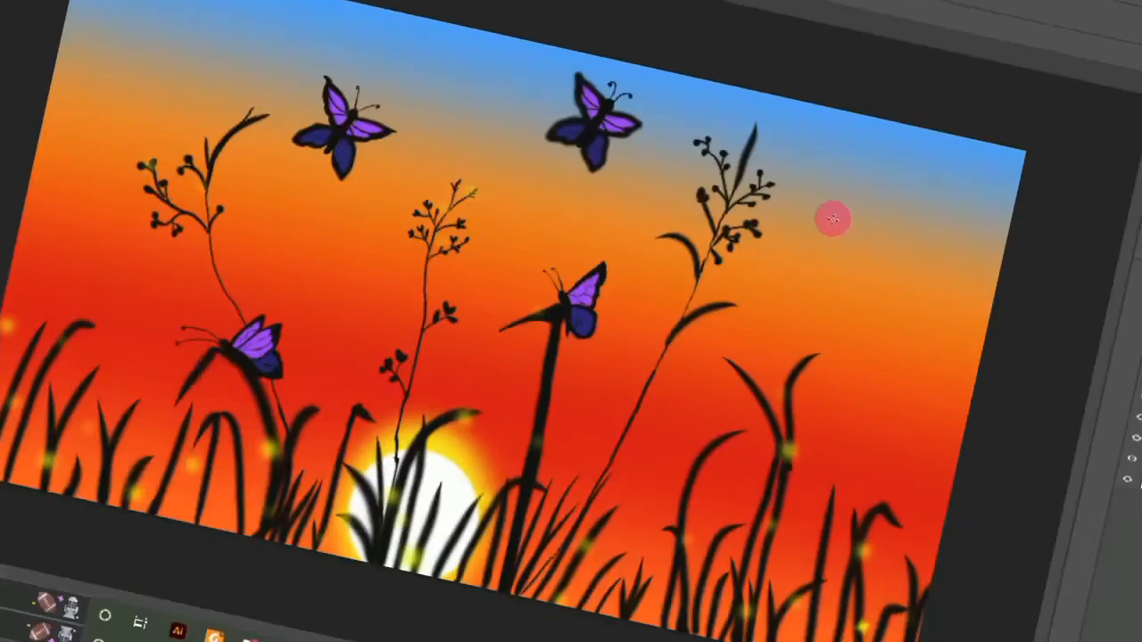